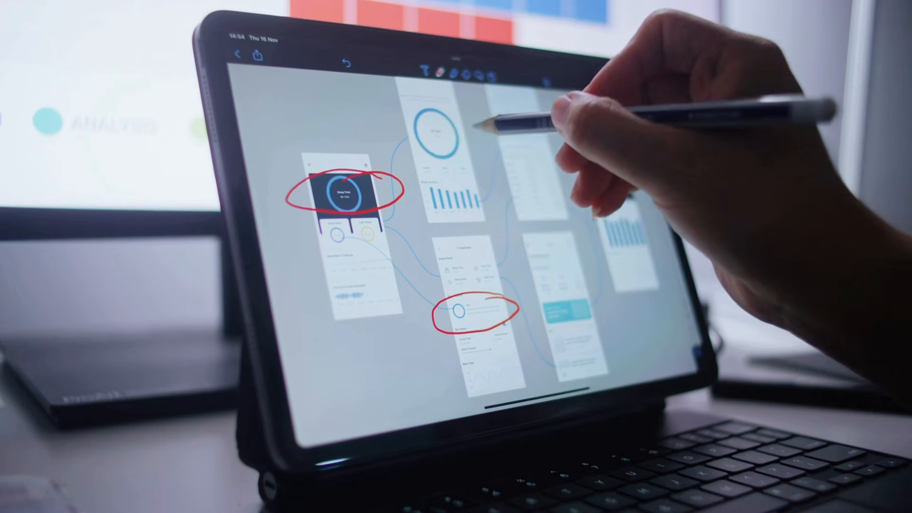
drag(401, 127, 477, 133)
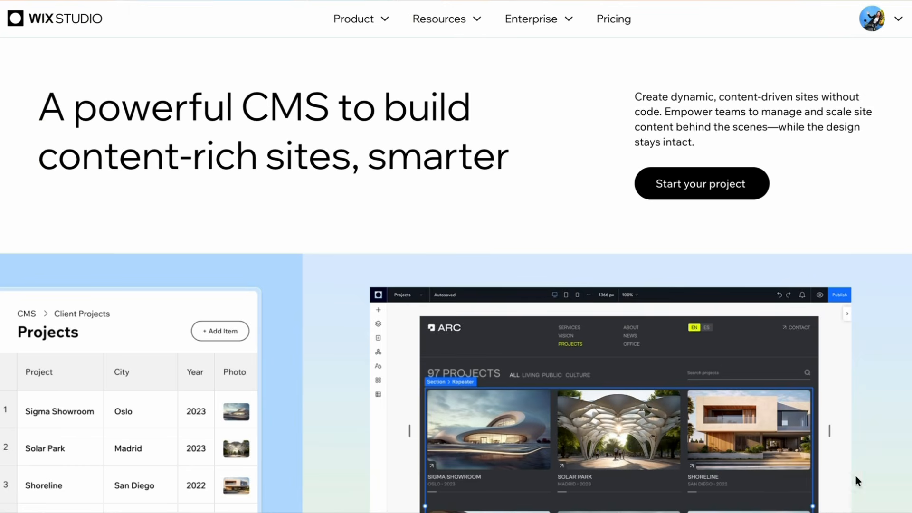
- Look through the Wix Studio CMS product page, from dynamic pages to the presets, templates and AI section
scroll(857, 422, down, 3)
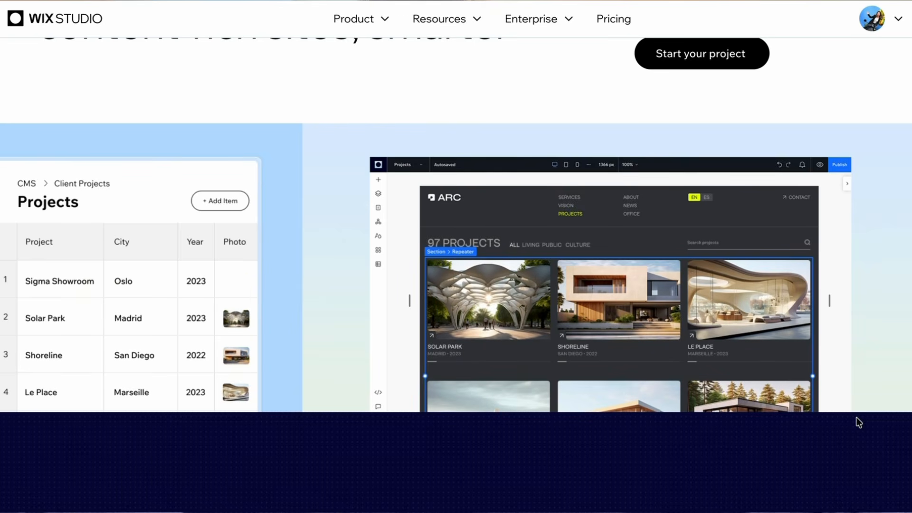
scroll(880, 358, down, 15)
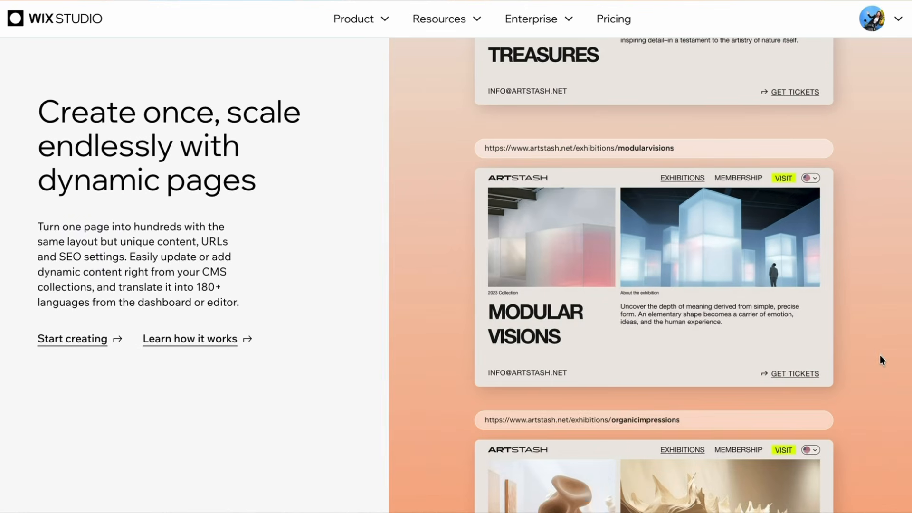
scroll(879, 355, down, 5)
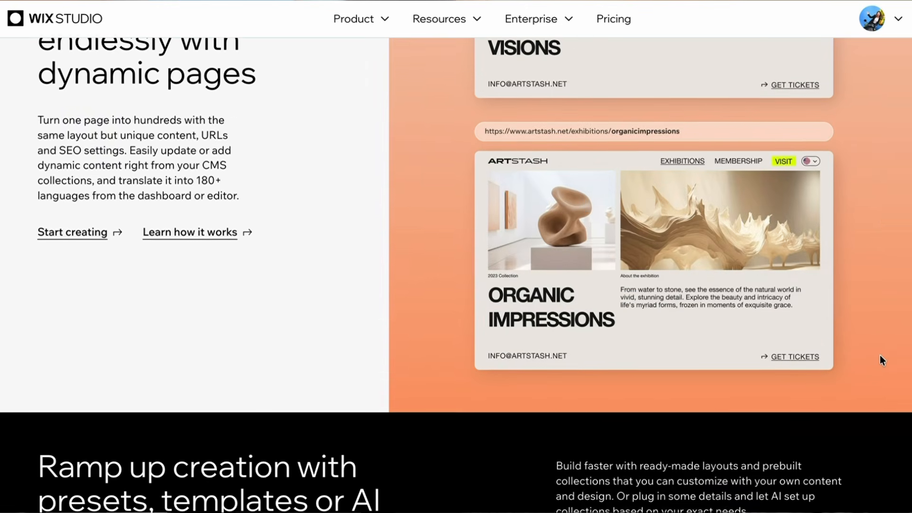
scroll(880, 354, down, 4)
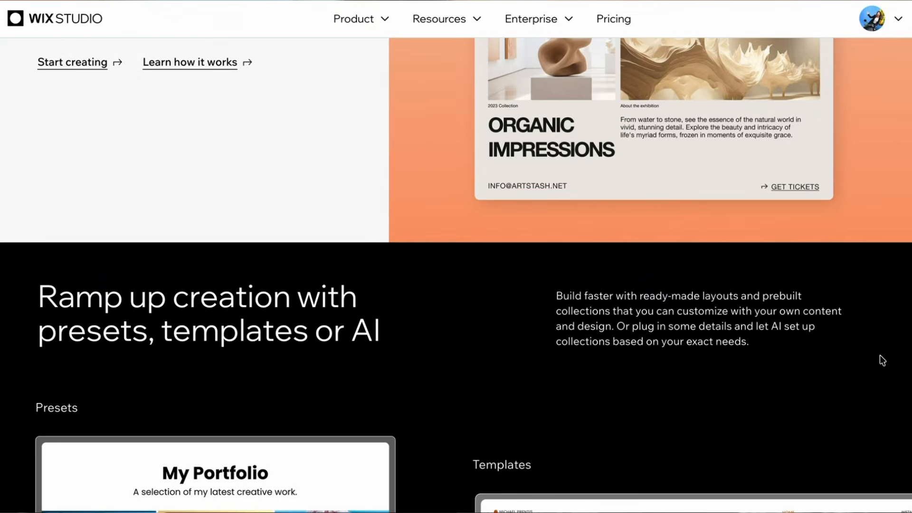
scroll(880, 355, down, 4)
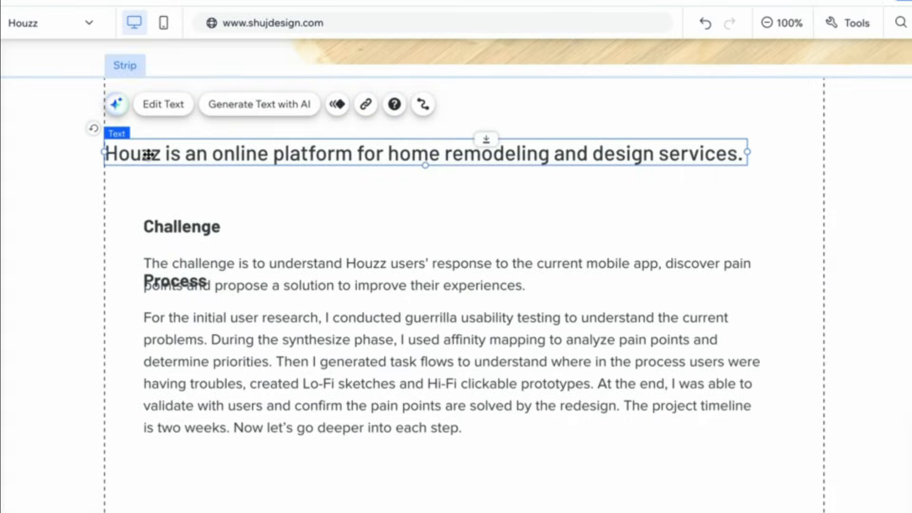
- Move the introductory Houzz text so it aligns with the Challenge heading below it
drag(148, 154, 185, 154)
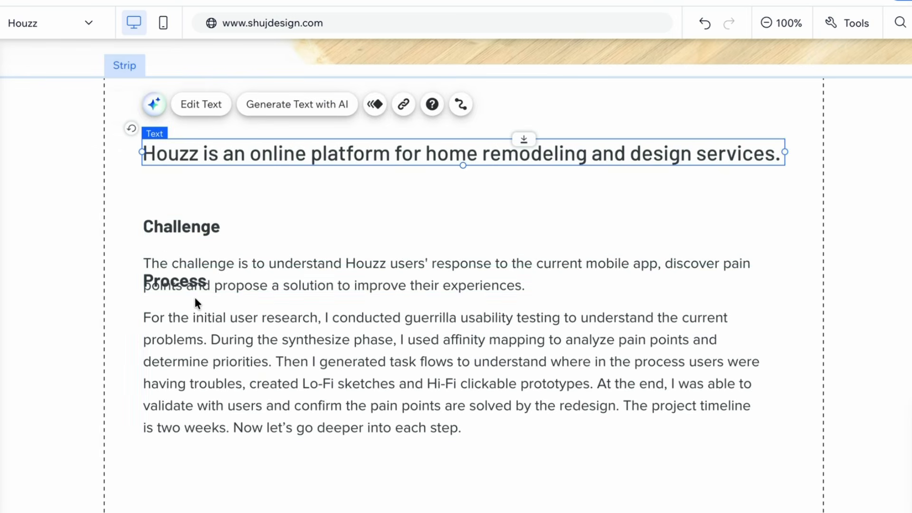
scroll(195, 298, down, 5)
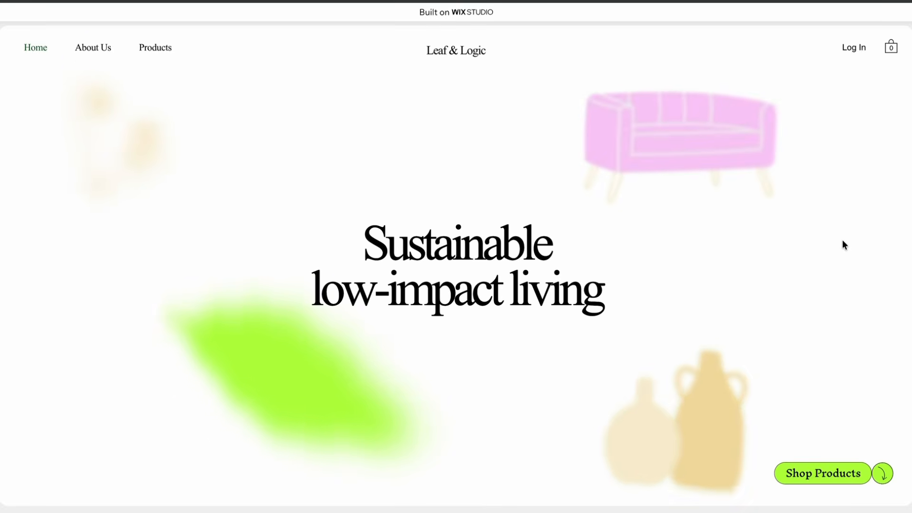
- Look through the Leaf & Logic home page, including the New Arrivals and Our Products sections
scroll(843, 244, down, 1)
scroll(842, 241, down, 7)
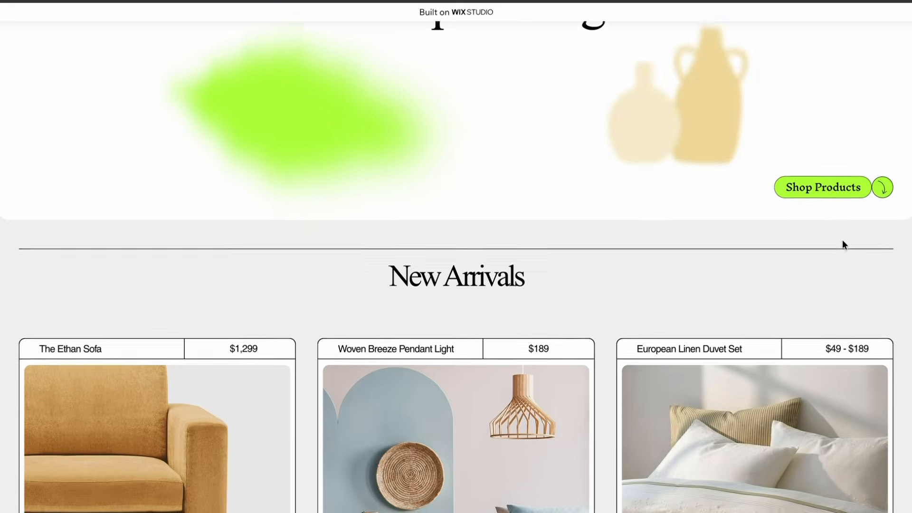
scroll(843, 244, down, 3)
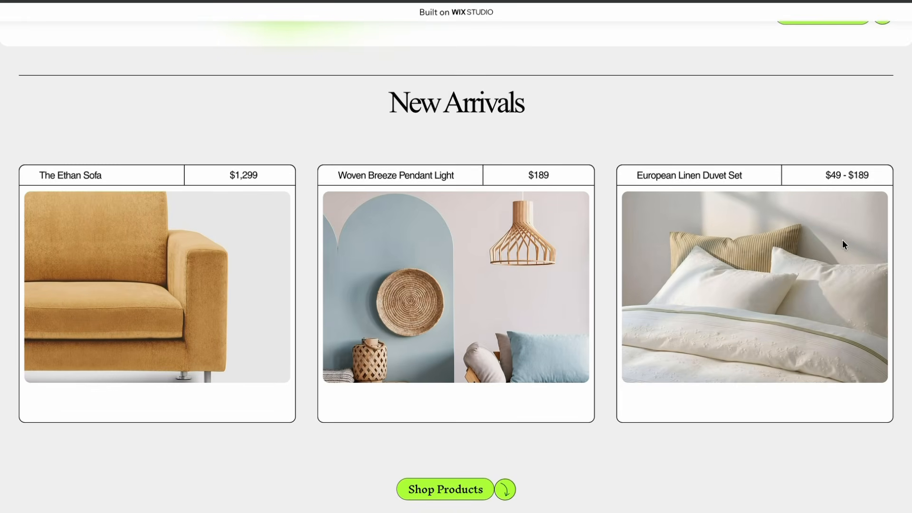
scroll(843, 241, down, 7)
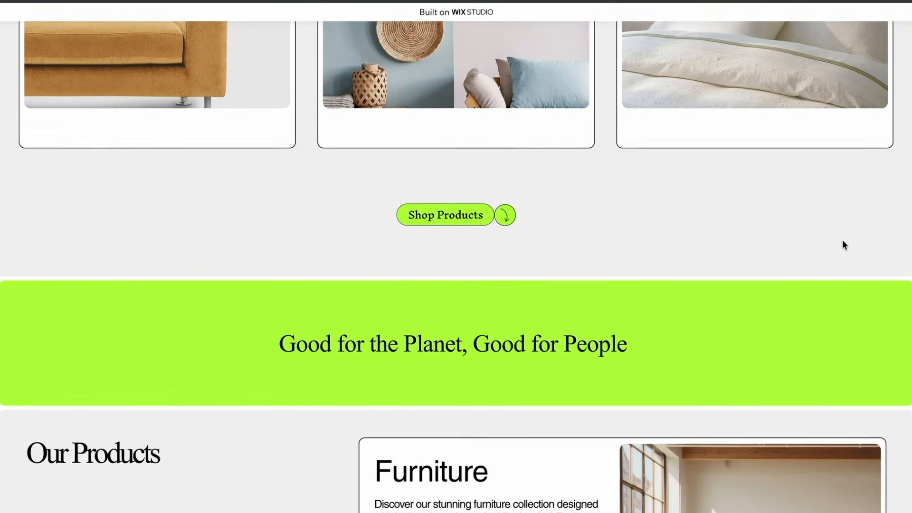
scroll(842, 240, down, 5)
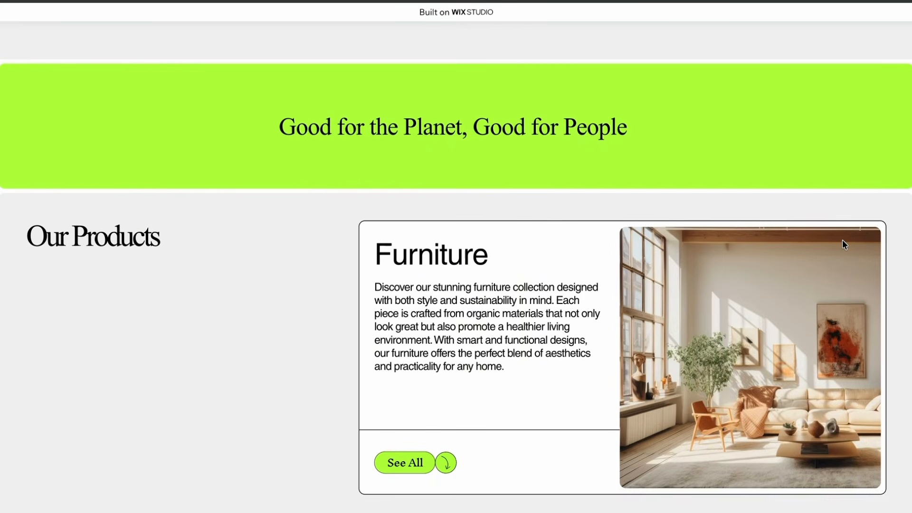
scroll(842, 240, down, 3)
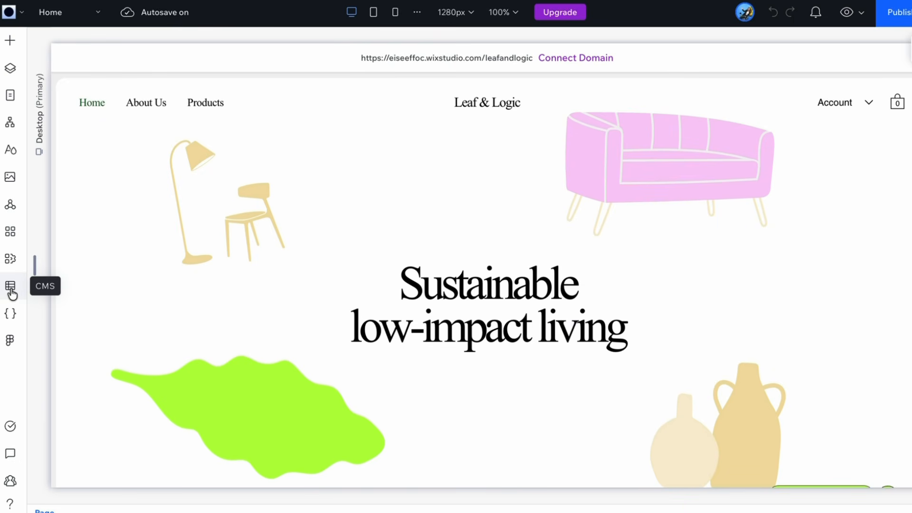
- Start a new CMS collection with the Create with AI option
click(11, 287)
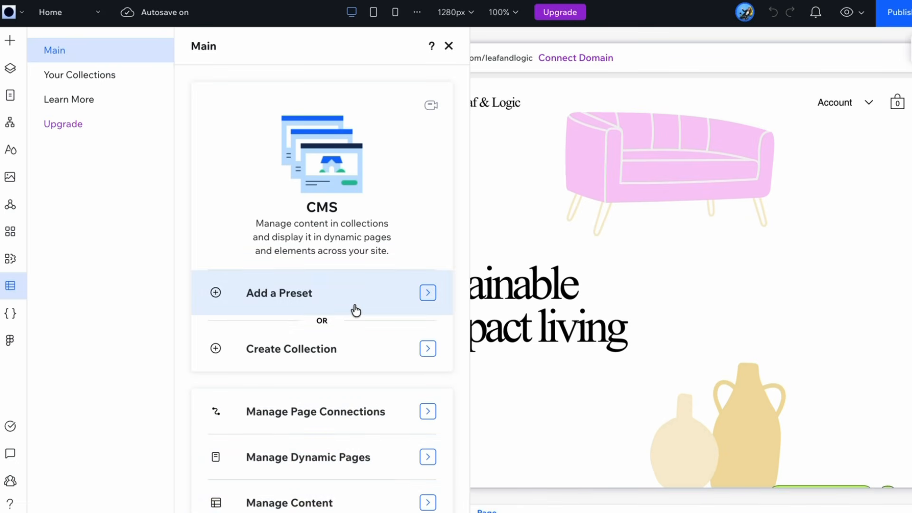
click(428, 350)
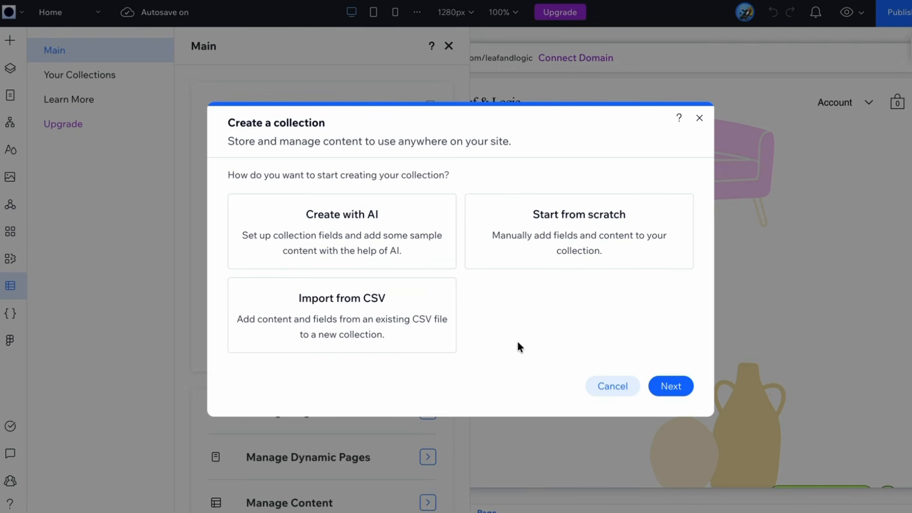
click(341, 242)
click(670, 385)
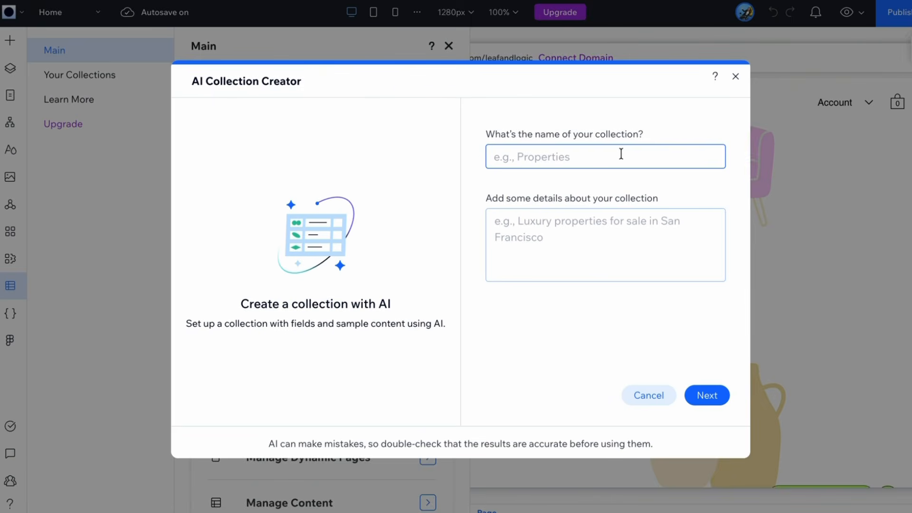
- Name the collection Product and describe it as "A collection of products including furnitures, lighting and home decor items with name, description, price and images."
text(Product)
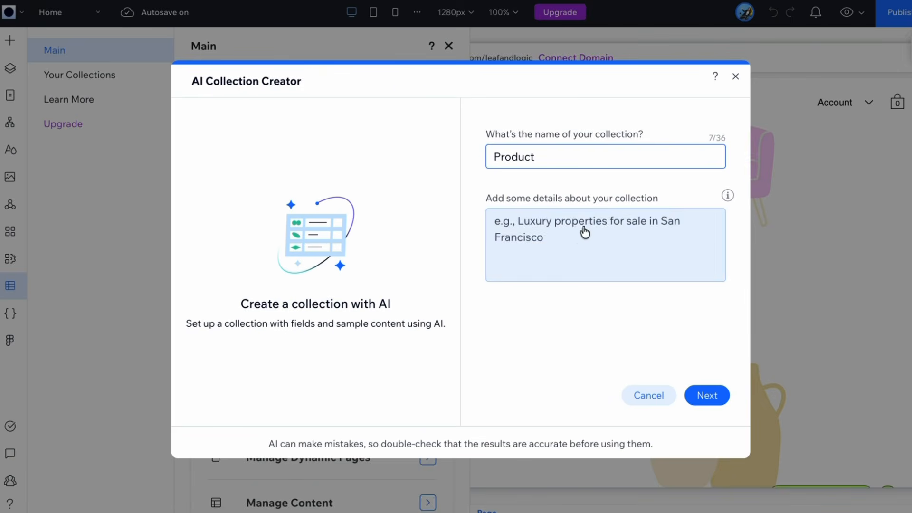
click(573, 231)
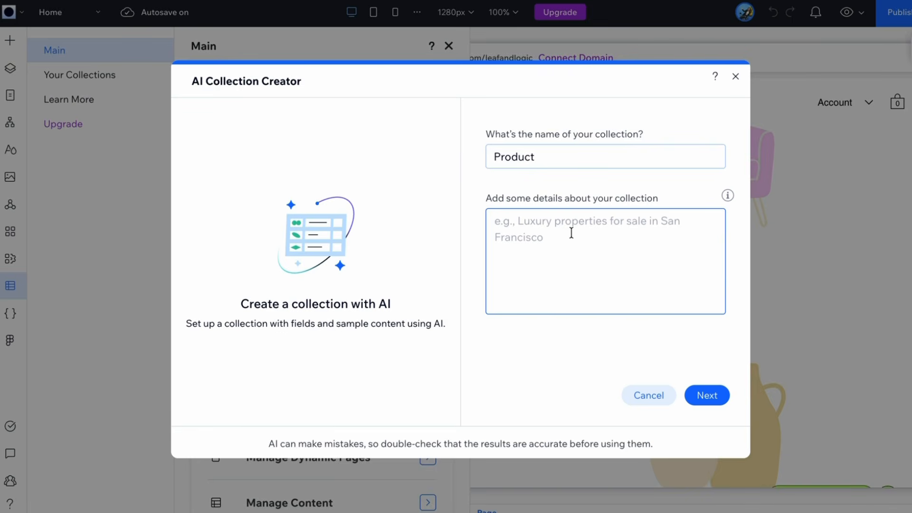
text(A collection of products including furnitures, lighting and home deco items with name, description, price and mi)
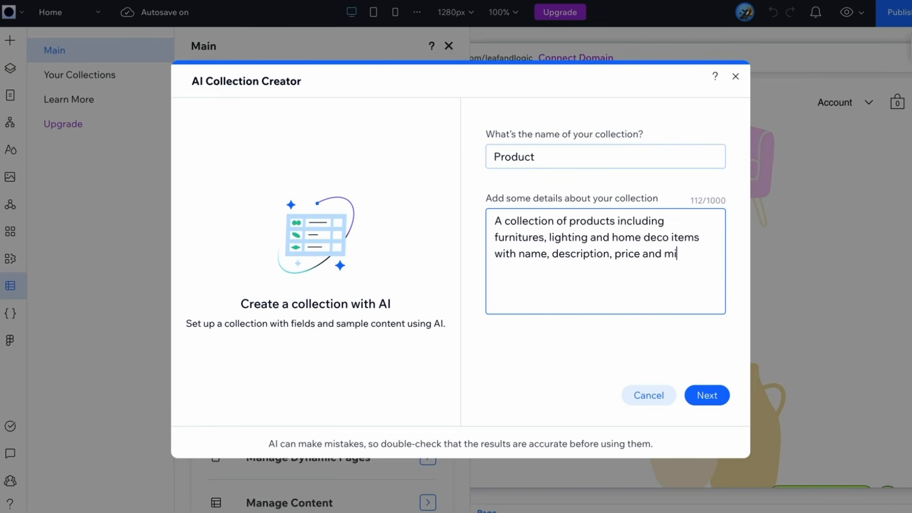
key(BackSpace)
key(BackSpace)
text(images.)
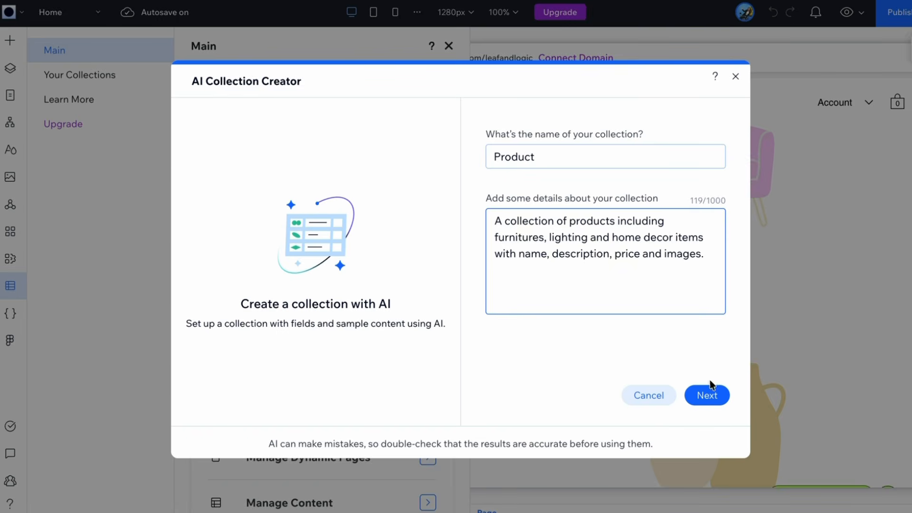
click(705, 397)
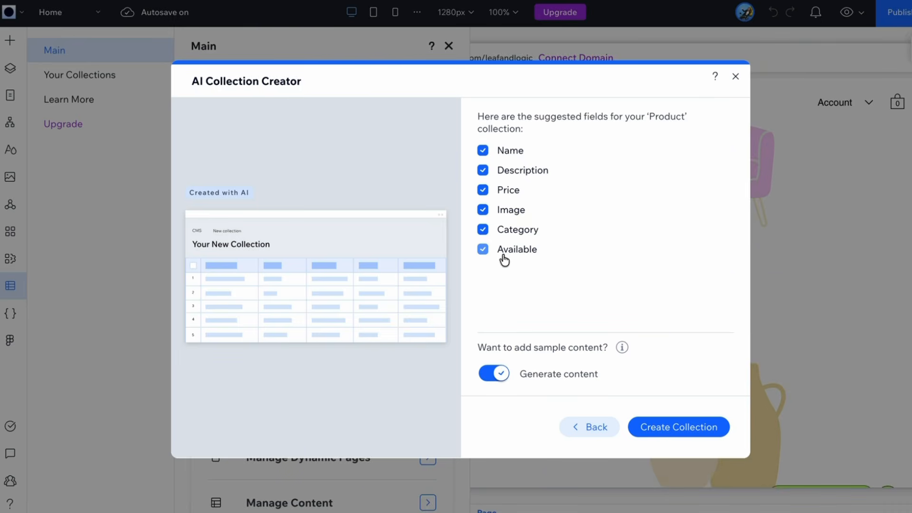
- Create the collection with all suggested fields and generated sample content, and review its columns
click(689, 435)
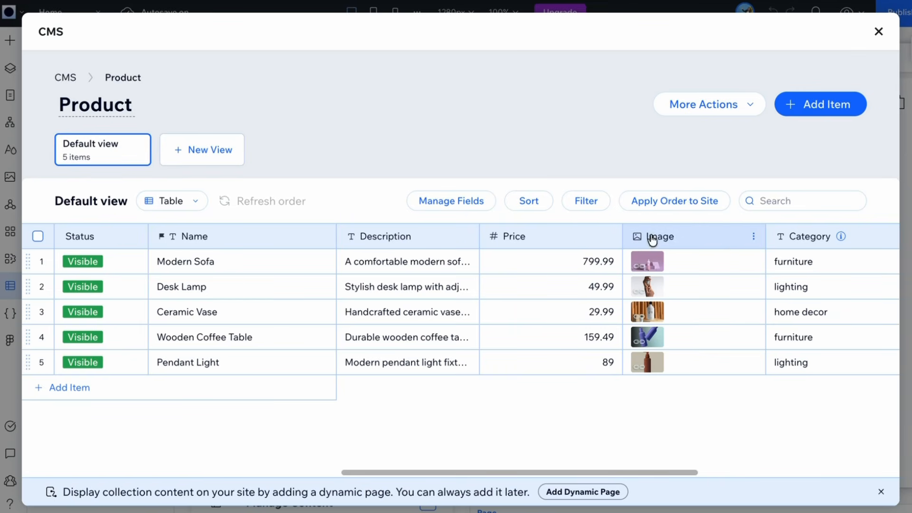
scroll(814, 249, right, 3)
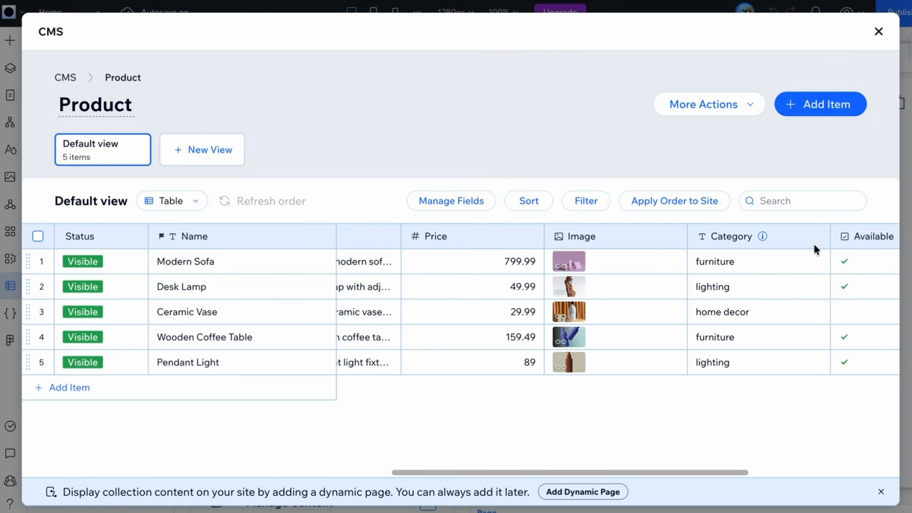
scroll(814, 245, left, 3)
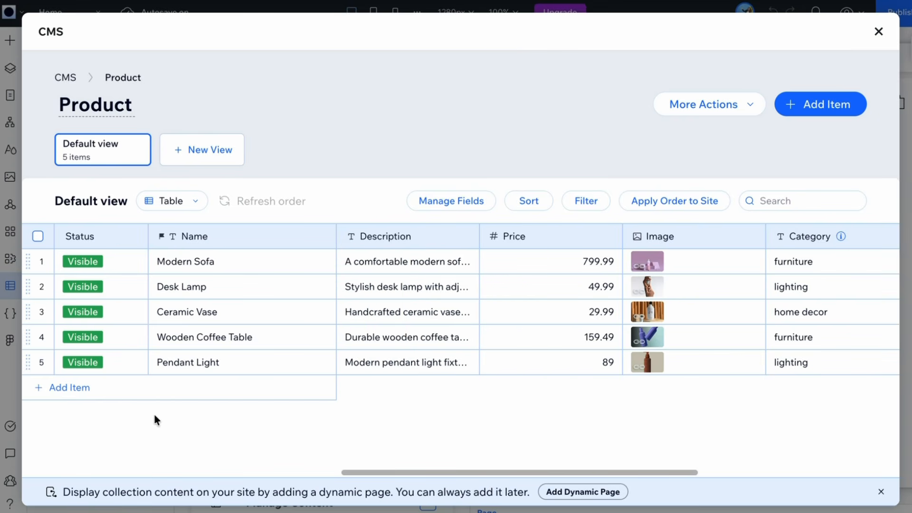
- Add two empty items to the end of the Product collection
click(59, 396)
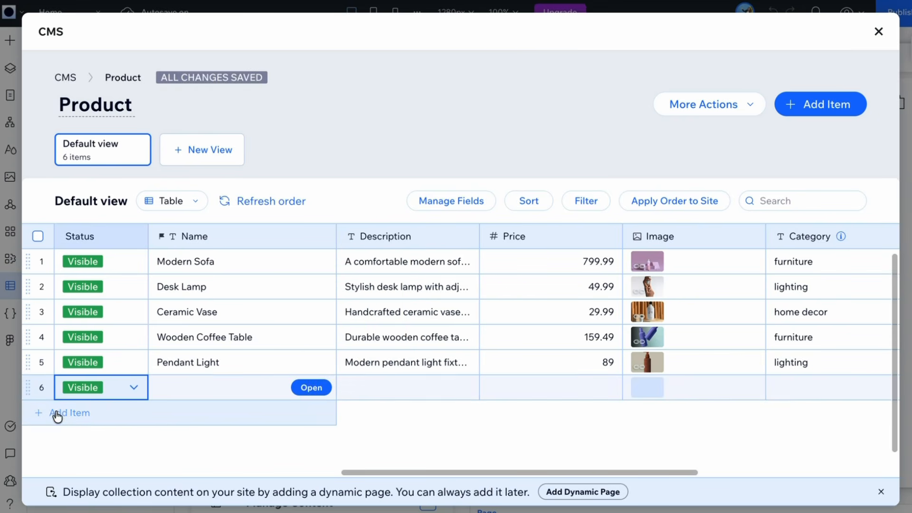
click(68, 421)
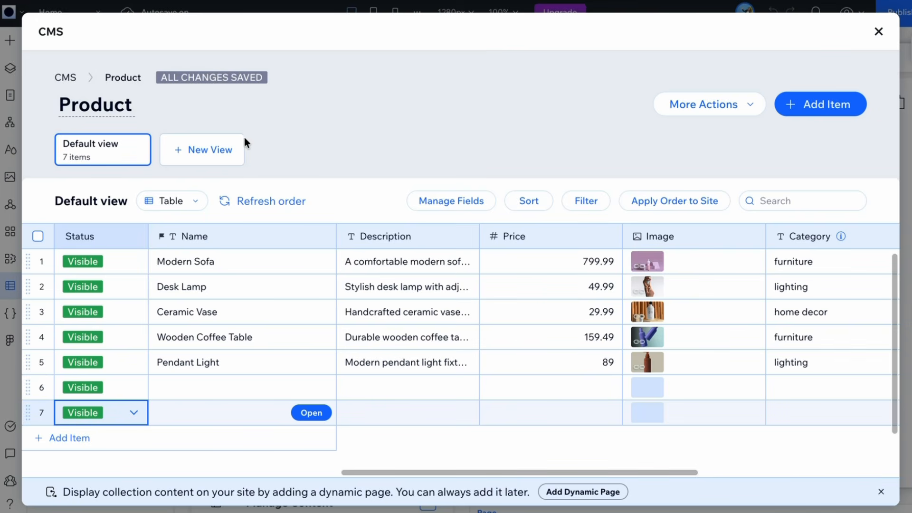
- Inspect the Modern Sofa item's name and image preview, and close the Product collection
click(189, 263)
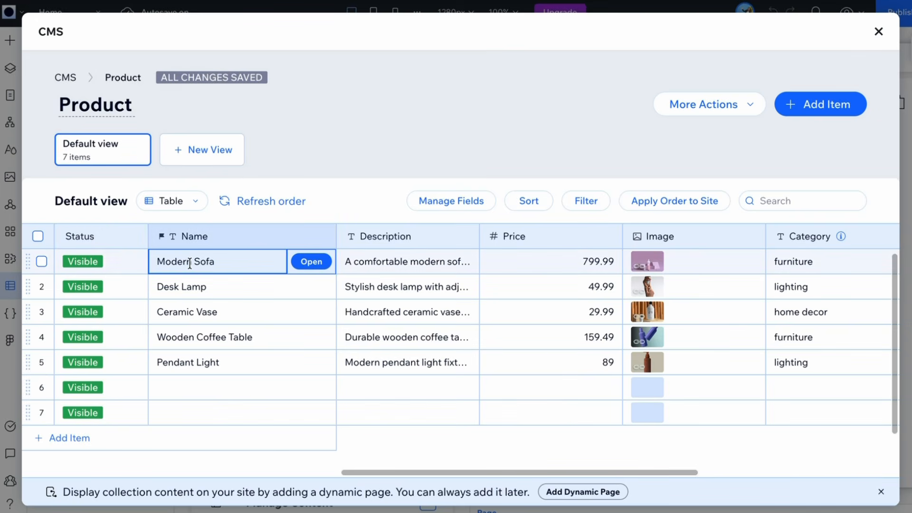
drag(218, 259, 153, 260)
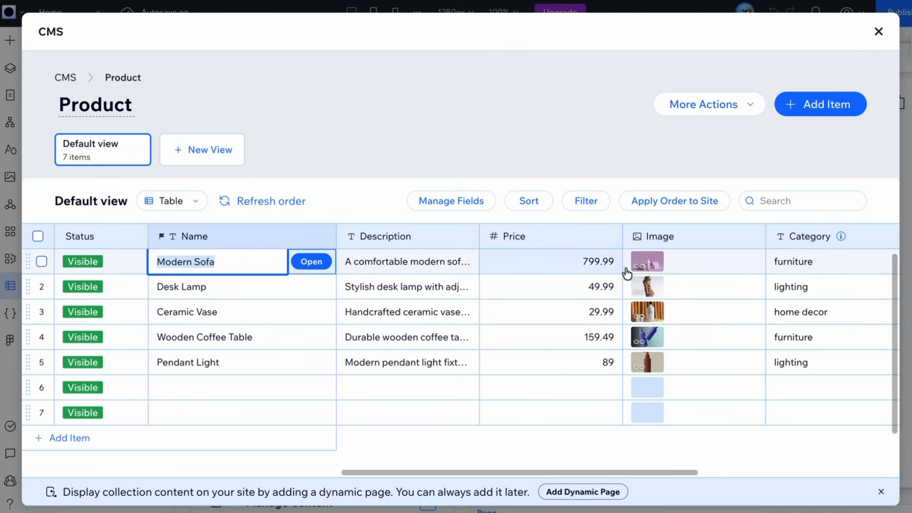
mouse_move(656, 274)
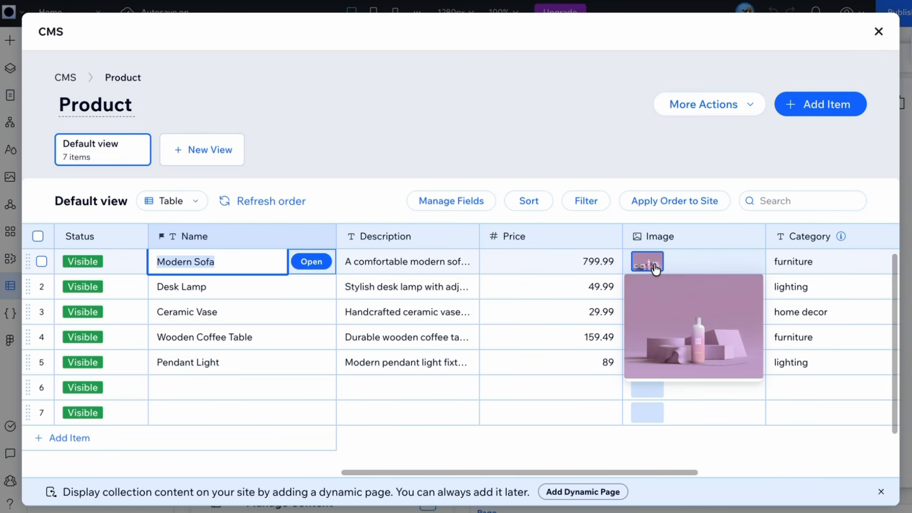
click(750, 106)
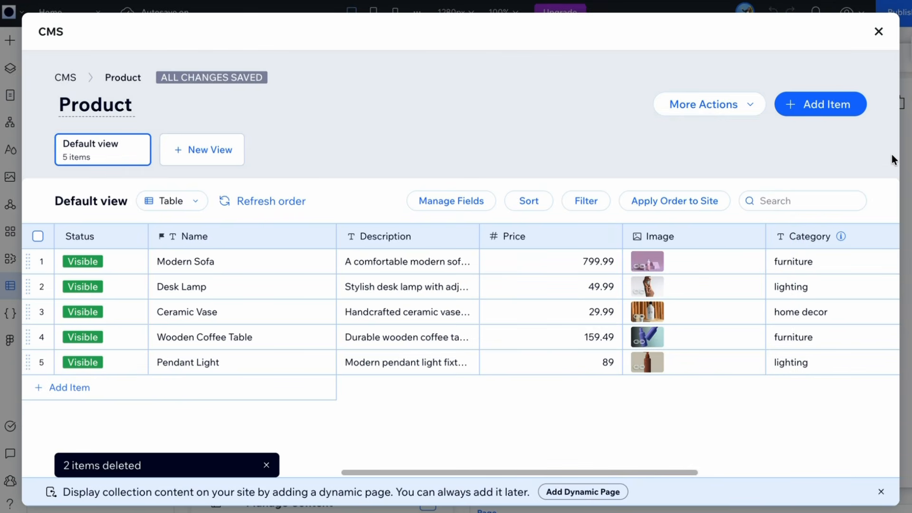
click(879, 32)
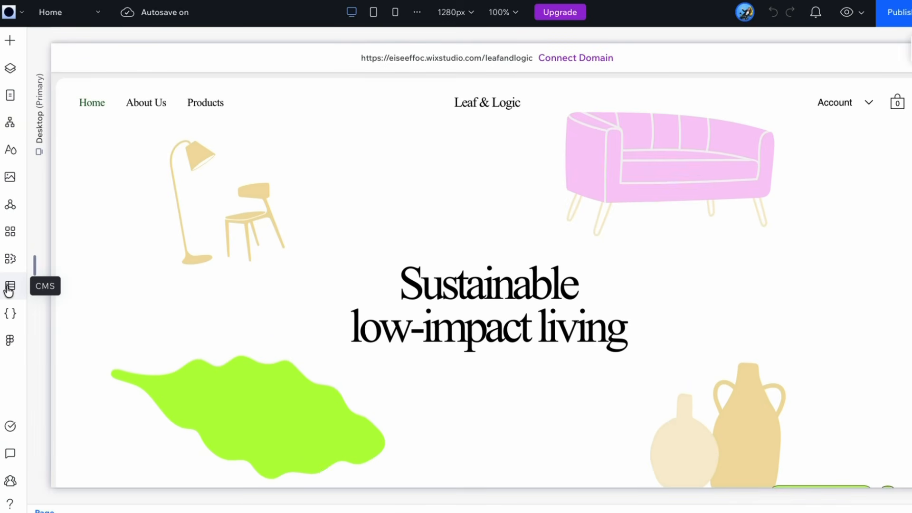
- Start another CMS collection with the Import from CSV option and upload the Product catalogue file
click(9, 288)
click(428, 348)
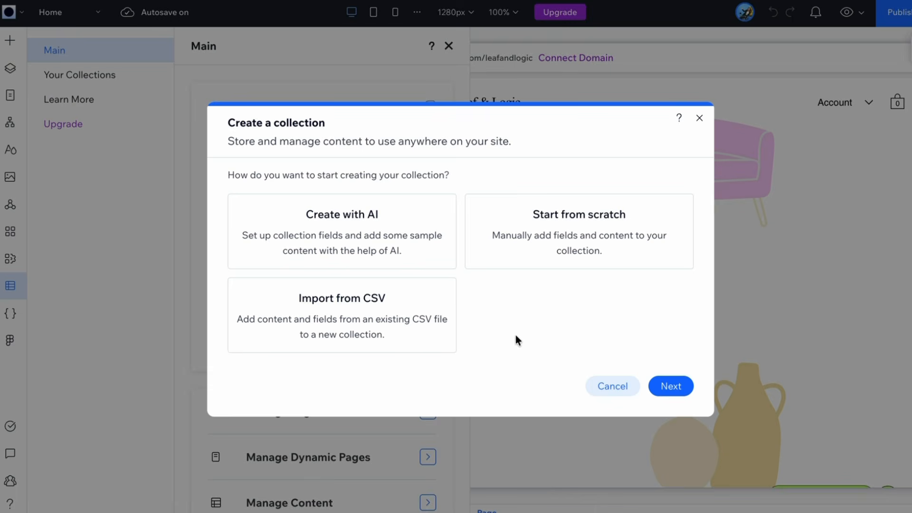
click(337, 310)
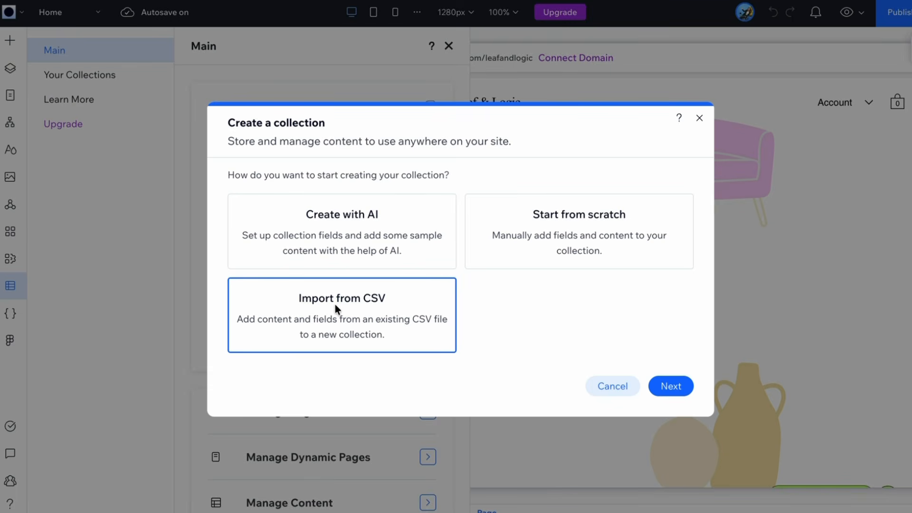
click(671, 391)
click(435, 375)
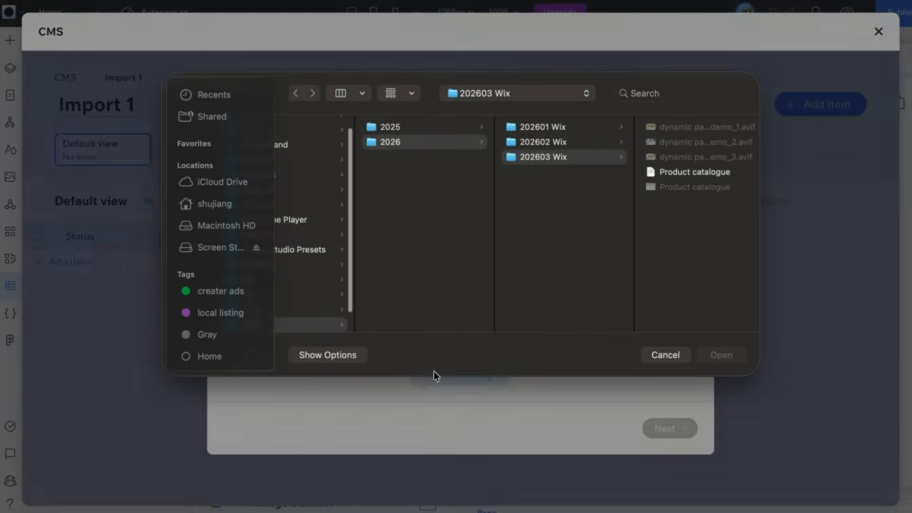
click(691, 178)
click(721, 361)
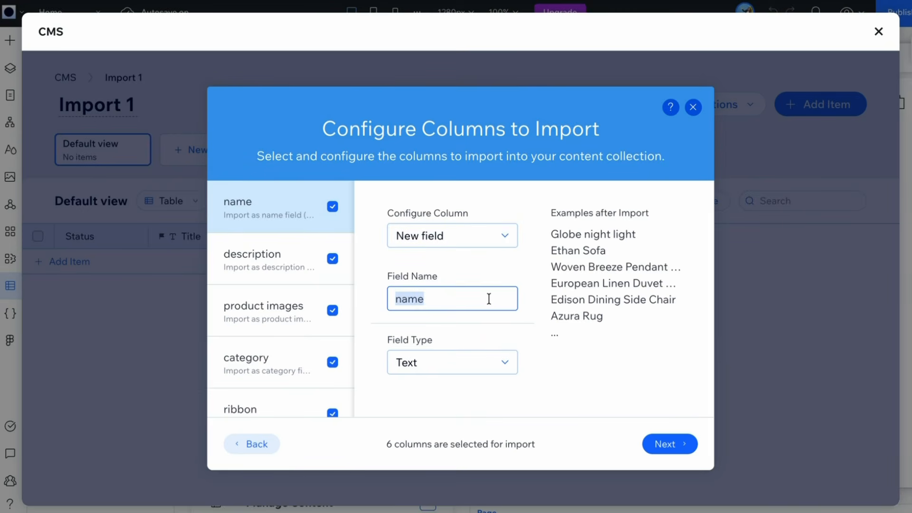
- Accept the column configuration for all six catalogue columns and import them into the new collection
click(665, 444)
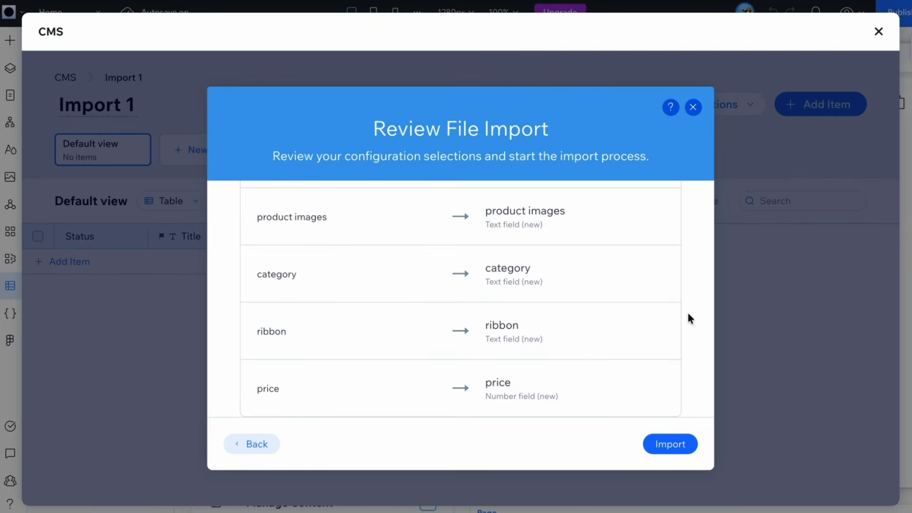
click(669, 444)
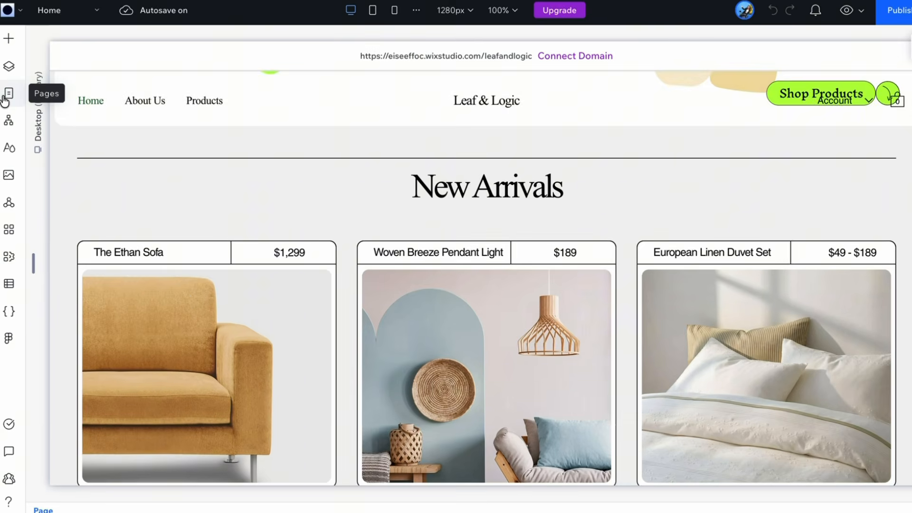
- Add a standard blank page to the site's main pages and name it Product Details
click(9, 94)
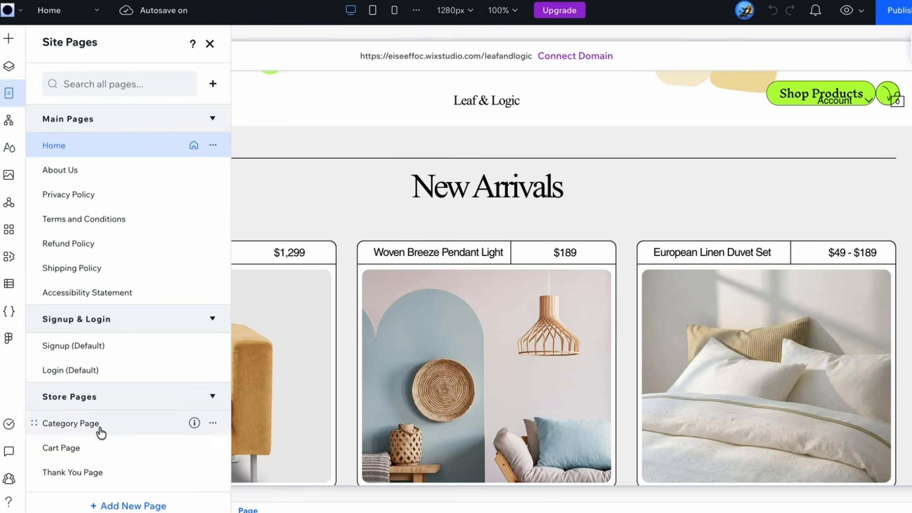
click(97, 506)
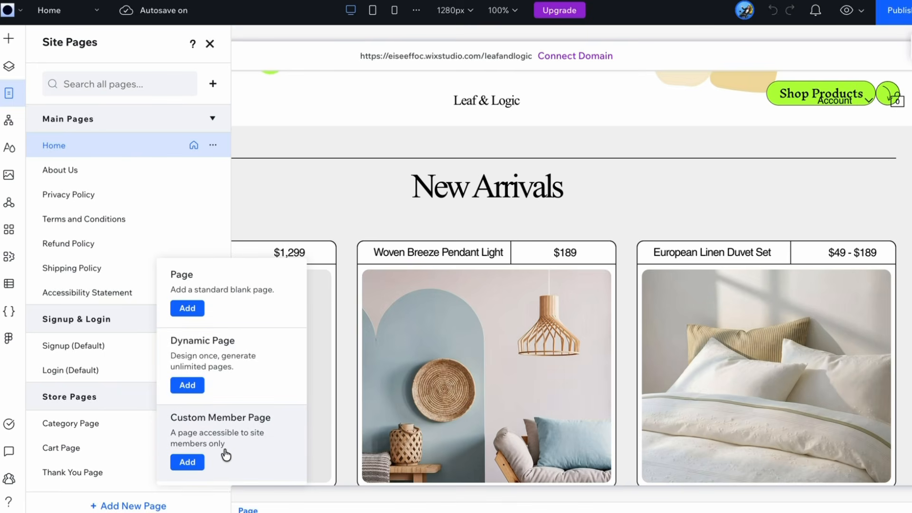
click(187, 309)
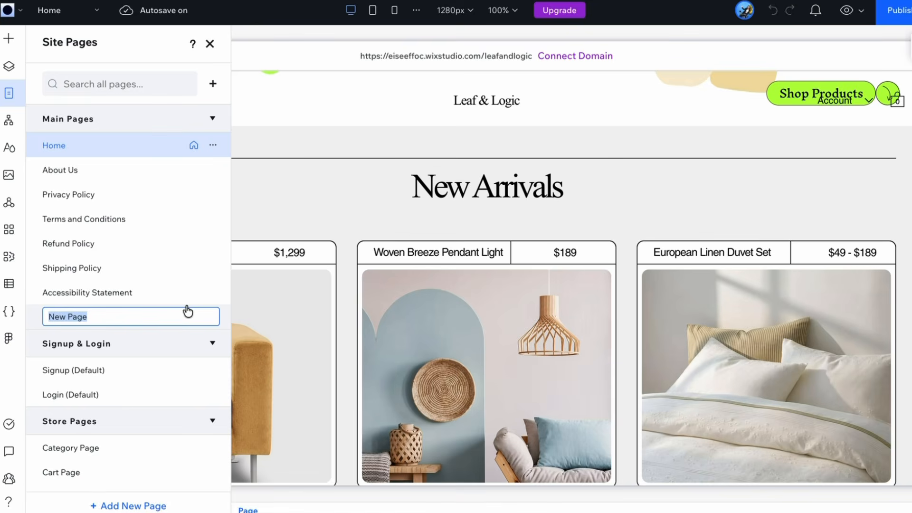
text(Product D)
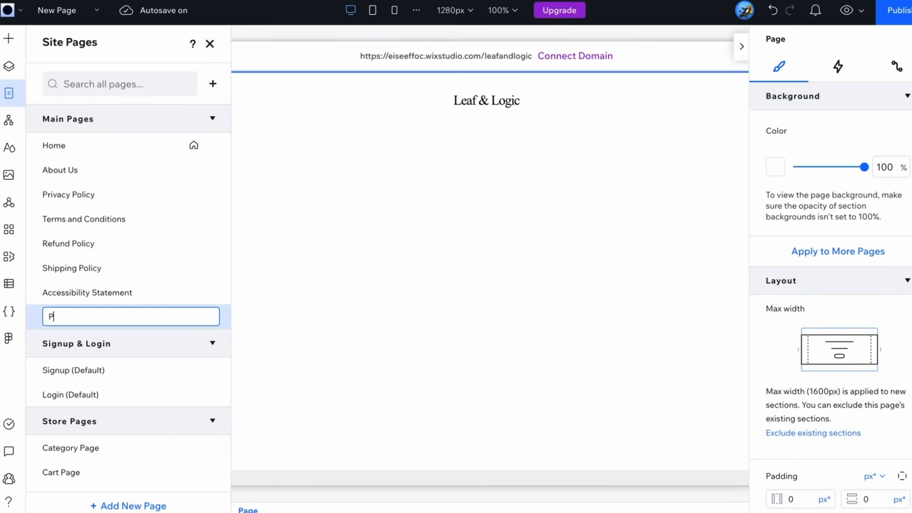
text(etails)
click(443, 349)
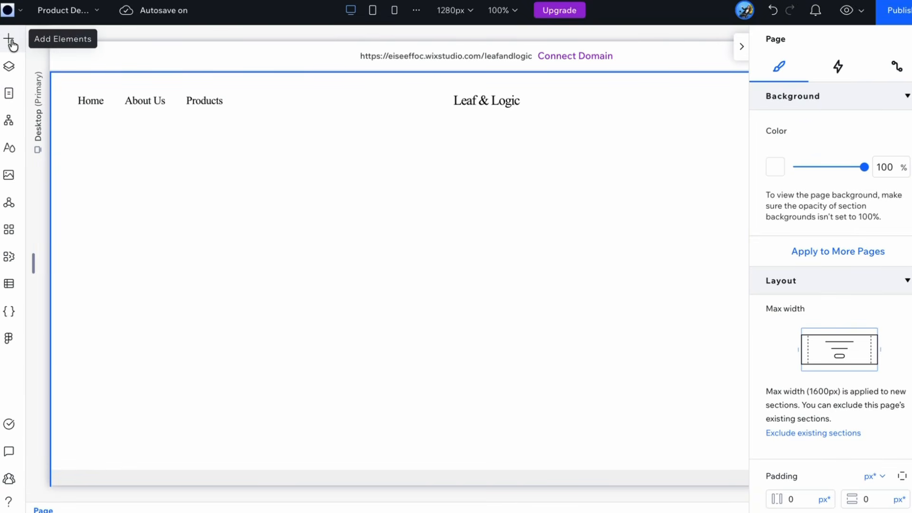
- Add a Product Name title to the page section's upper left and enlarge the placeholder image to about 642 by 642 px
click(11, 43)
click(261, 116)
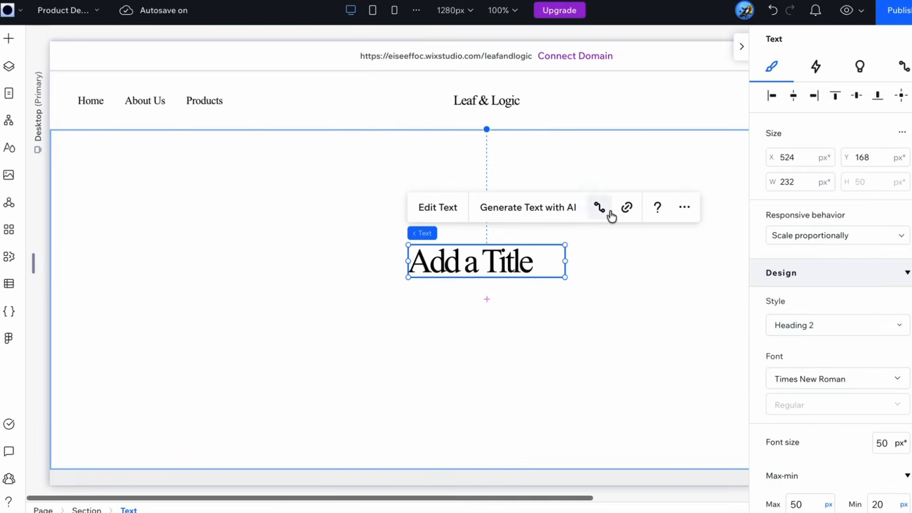
drag(501, 261, 144, 176)
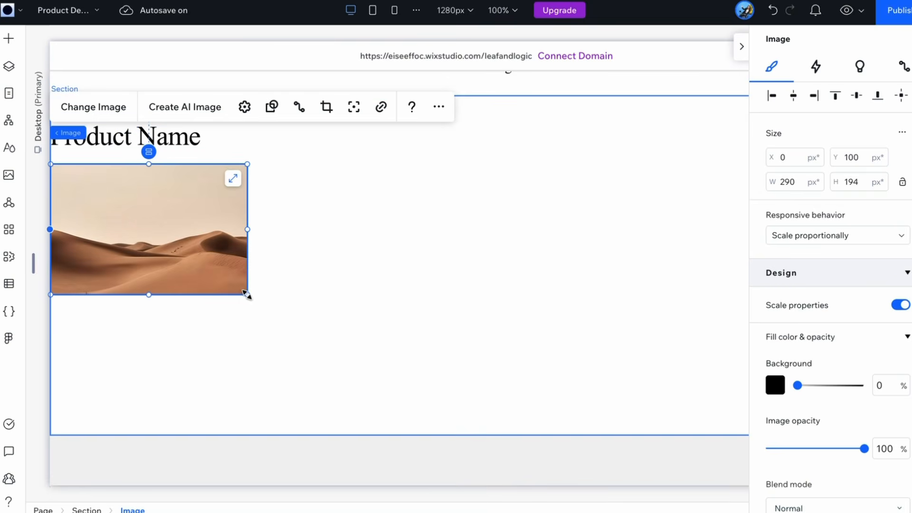
drag(245, 294, 464, 418)
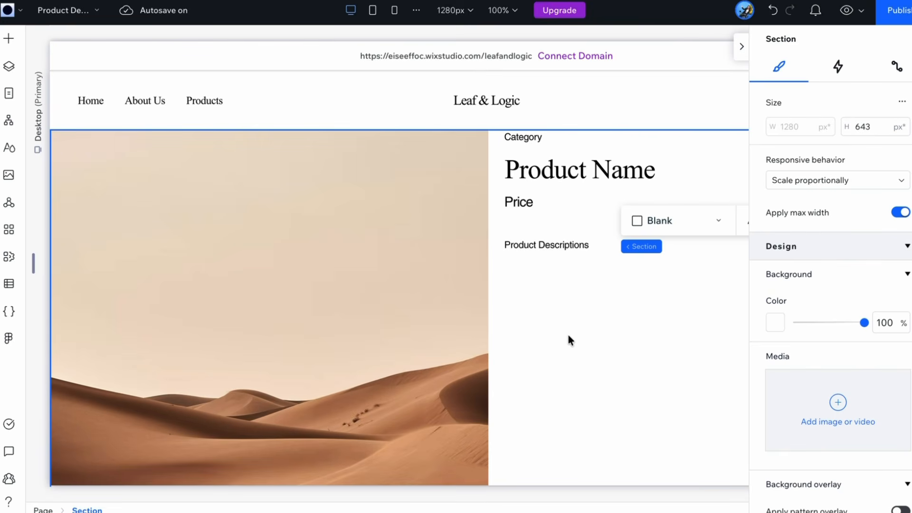
- Convert the Product Details page to a dynamic page that uses the existing Items collection
click(11, 94)
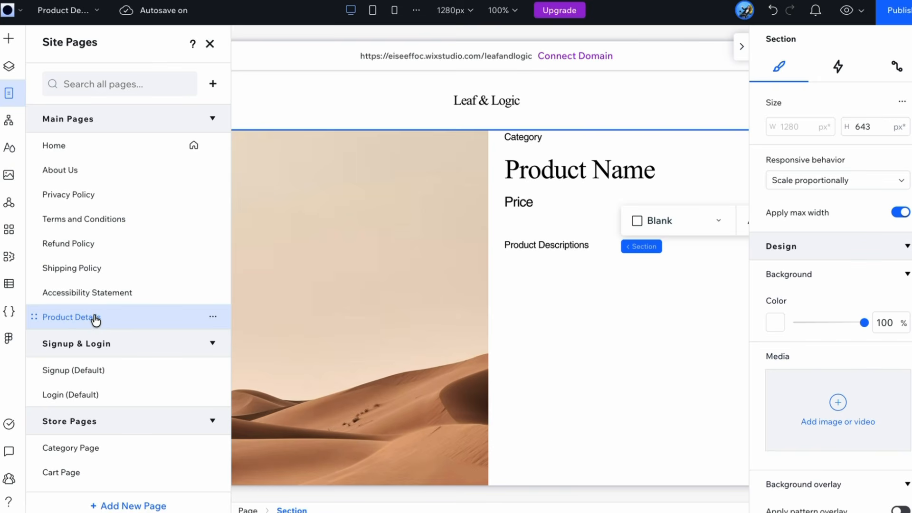
click(212, 319)
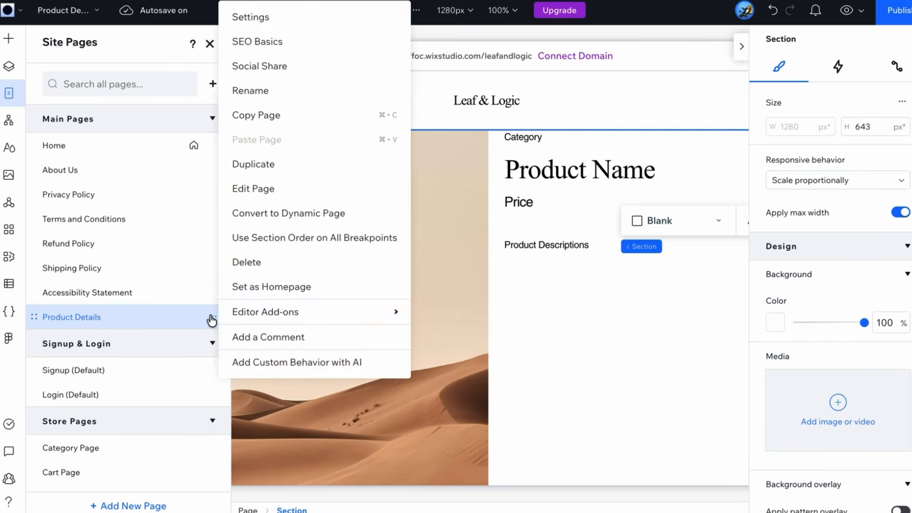
click(264, 223)
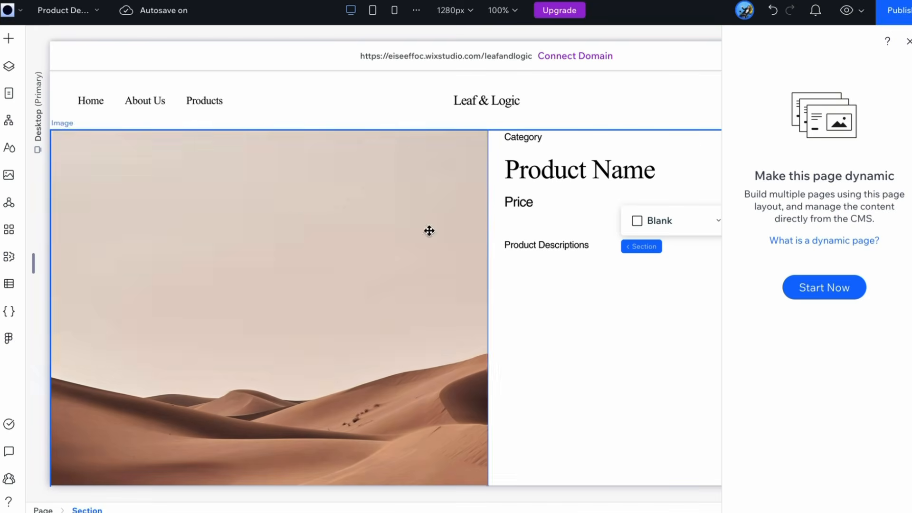
click(840, 291)
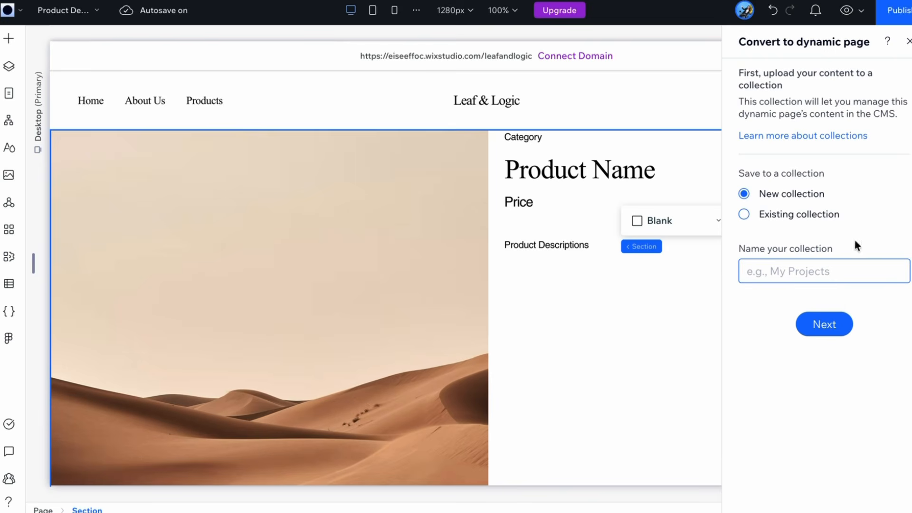
click(744, 215)
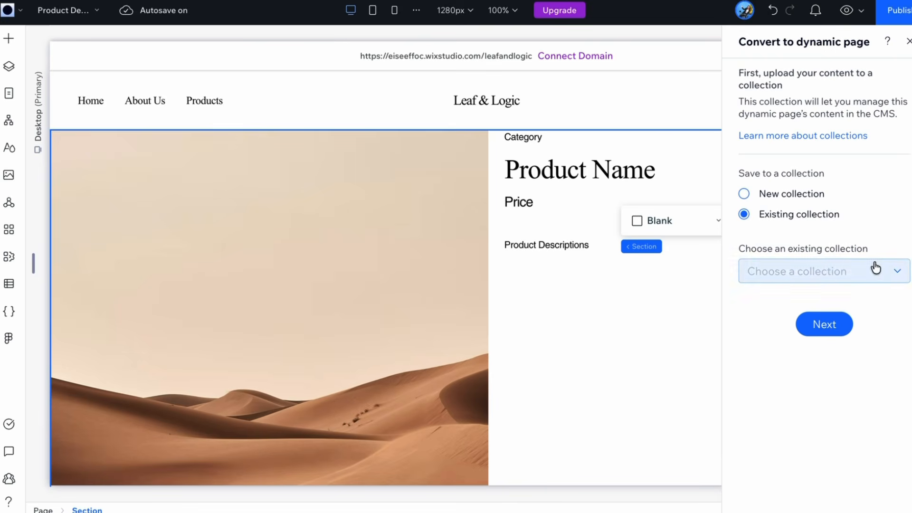
click(889, 273)
click(780, 297)
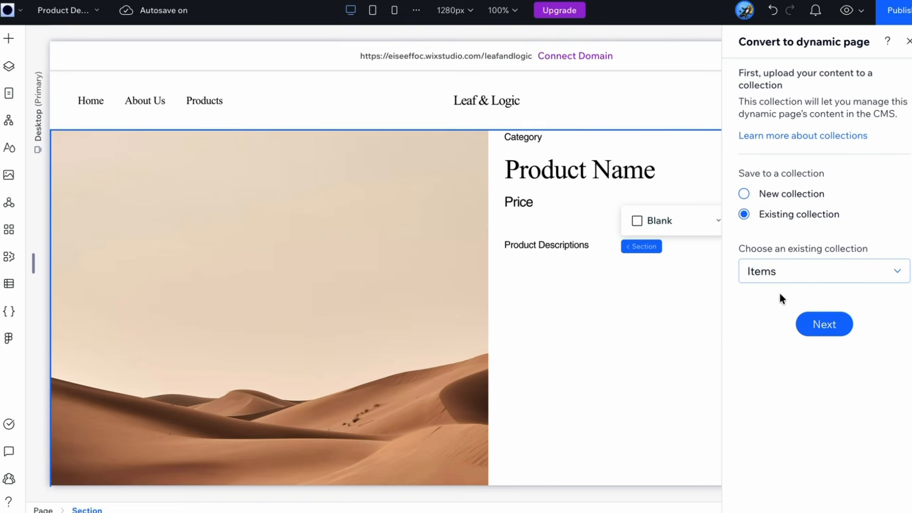
click(828, 327)
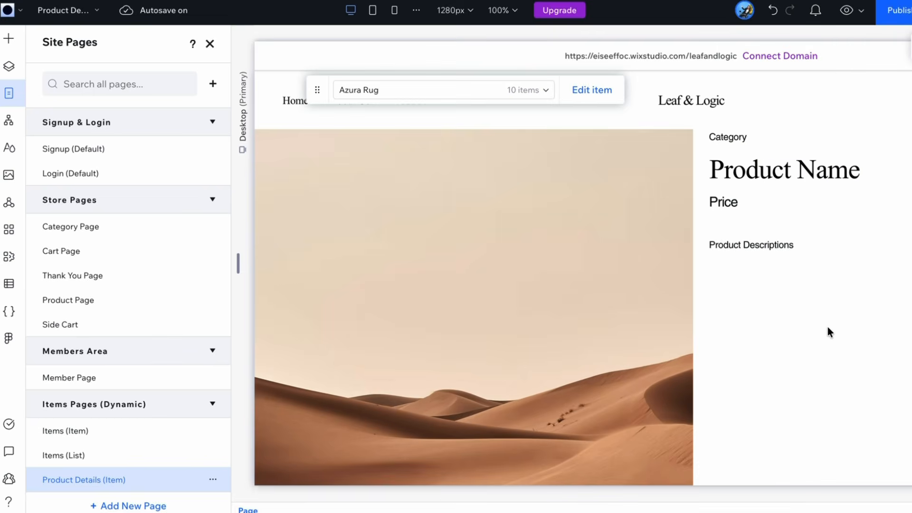
click(210, 43)
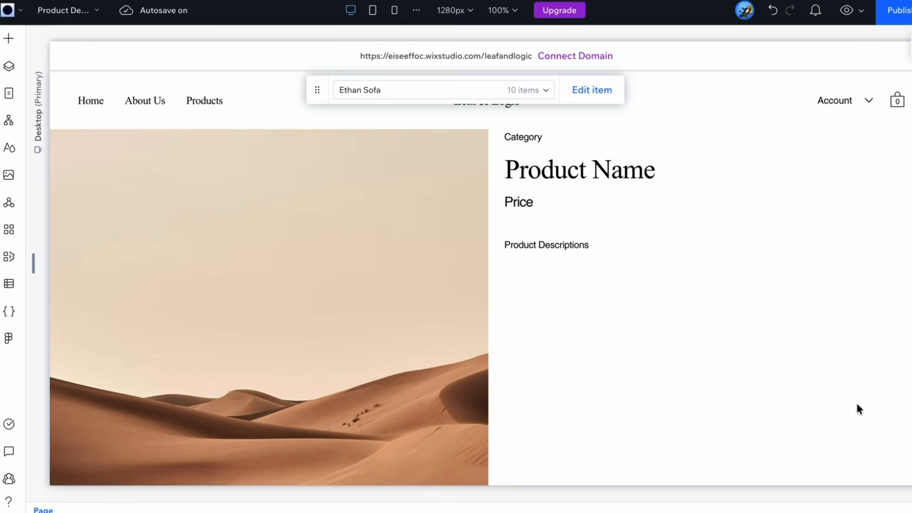
- Connect the placeholder image's source to the Image field of the Items Item dataset
click(407, 189)
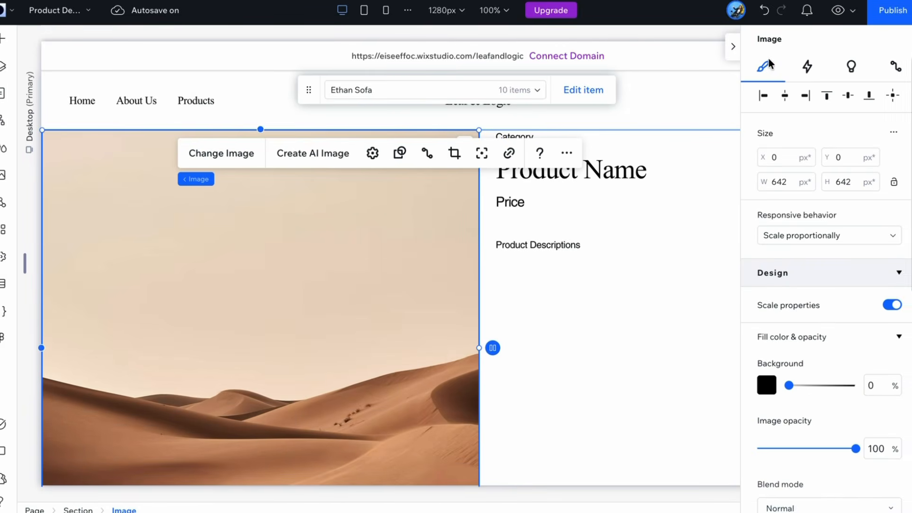
click(898, 73)
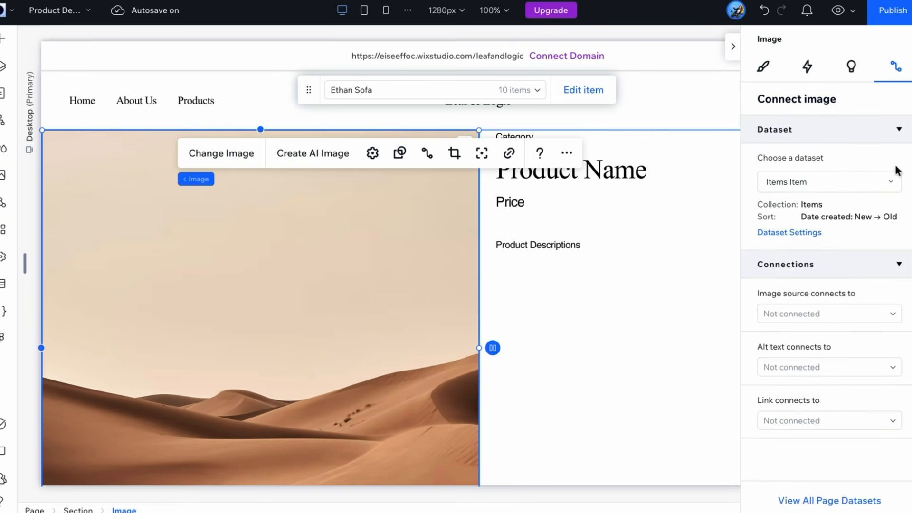
click(889, 188)
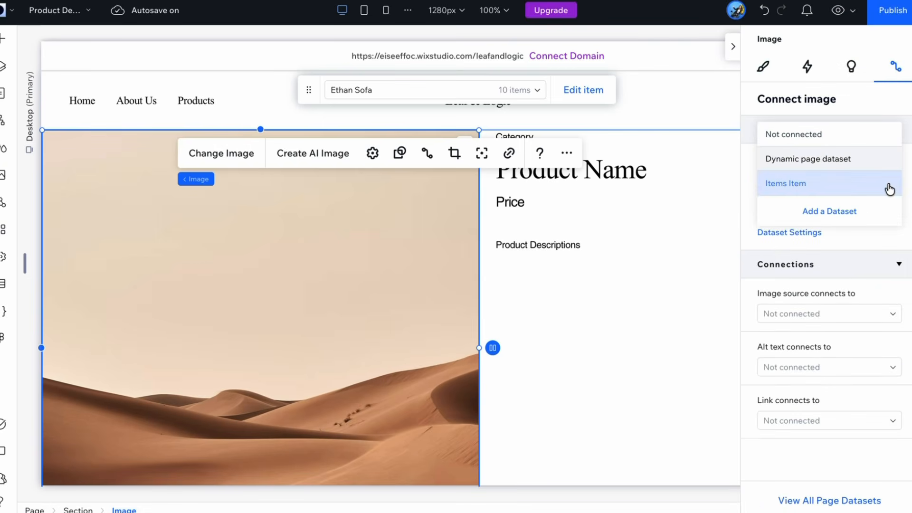
click(844, 191)
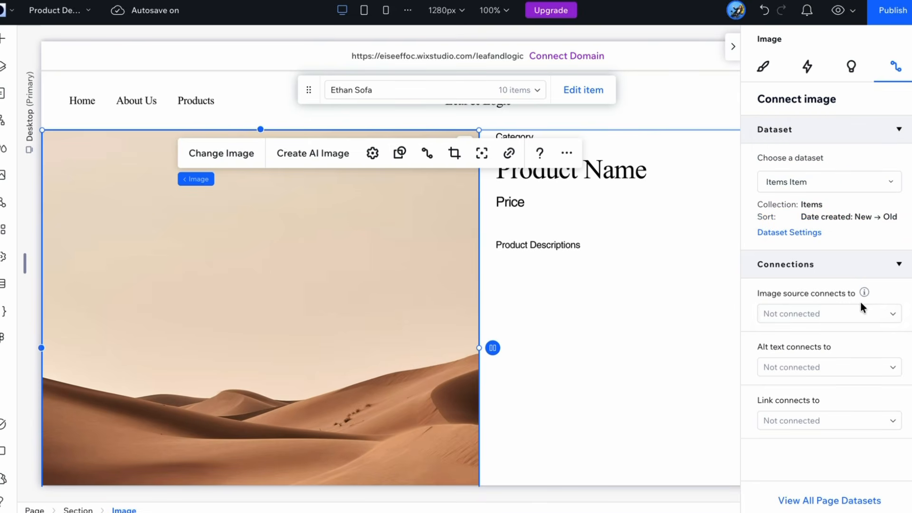
click(893, 315)
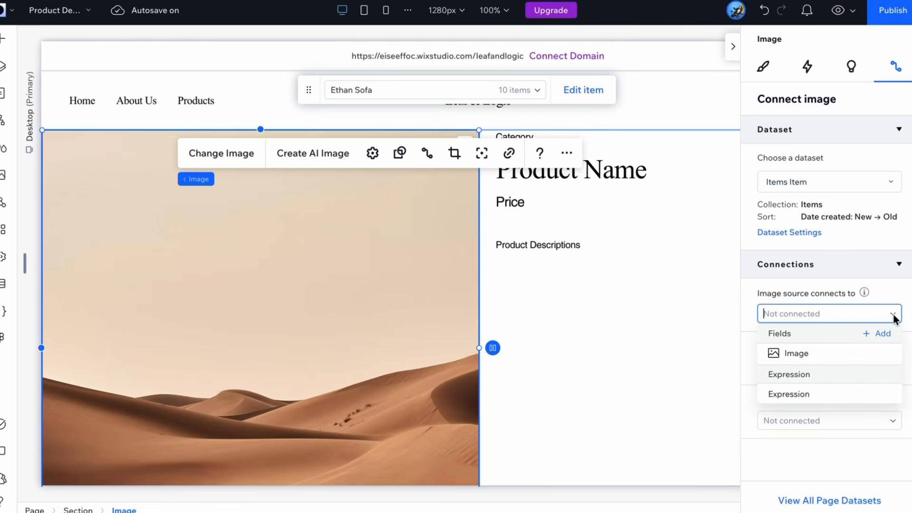
click(801, 353)
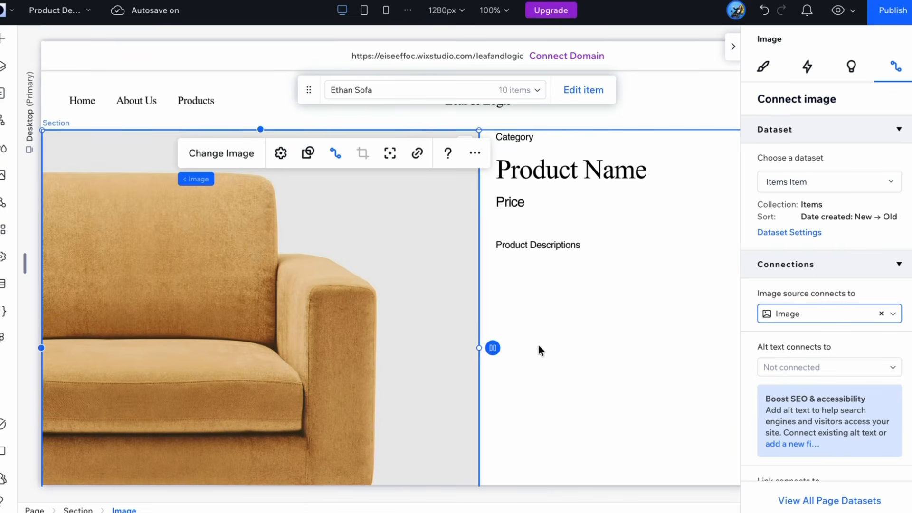
- Connect the Category text to the category field of the Items Item dataset
click(546, 140)
click(534, 140)
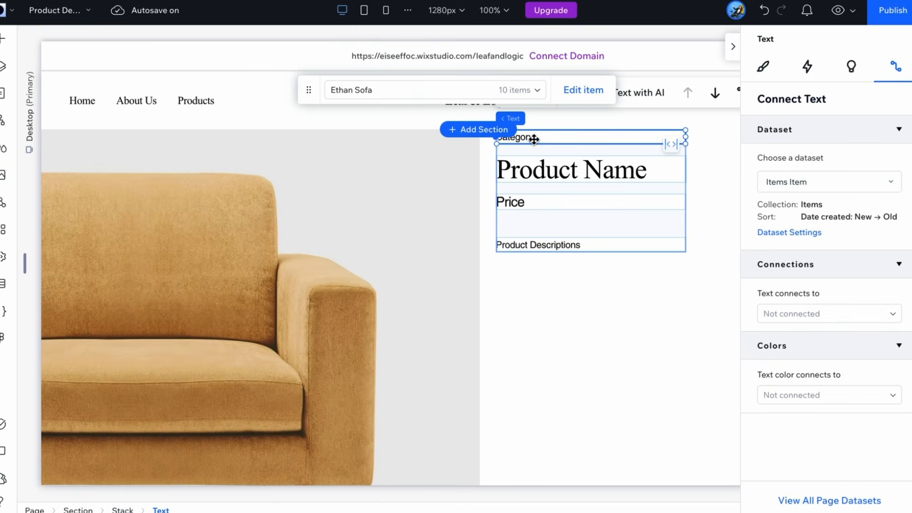
click(891, 316)
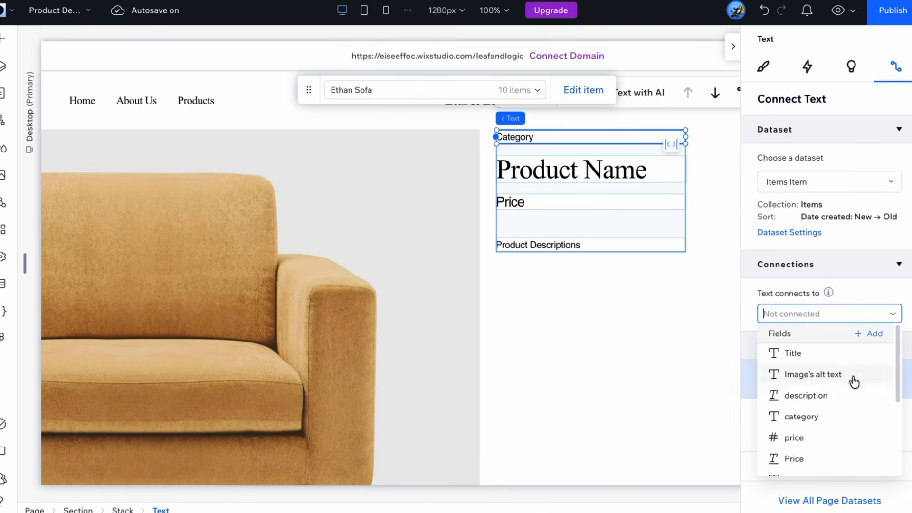
click(810, 416)
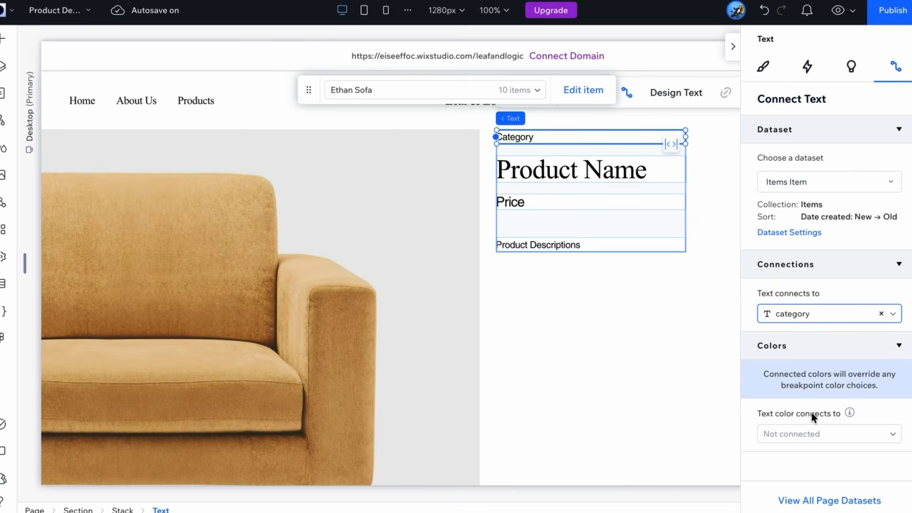
- Connect the Product Name text to the Title field of the Items Item dataset
click(609, 175)
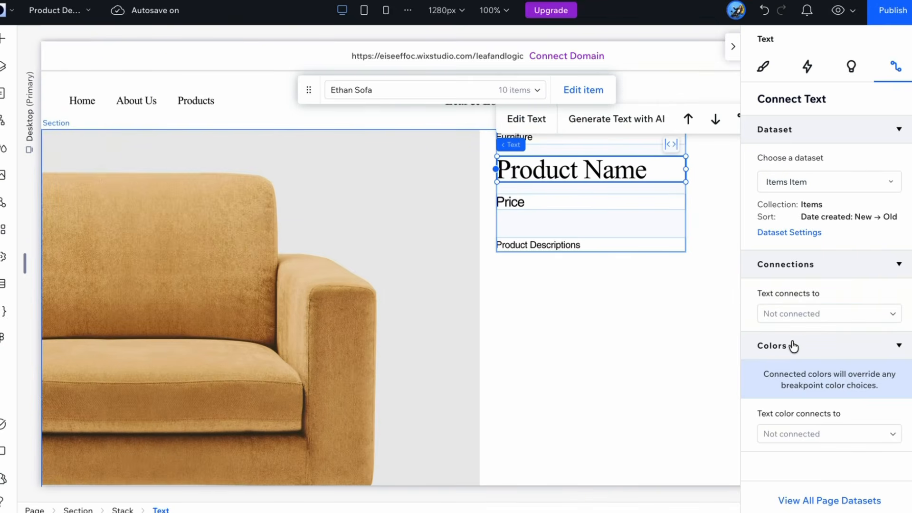
click(895, 313)
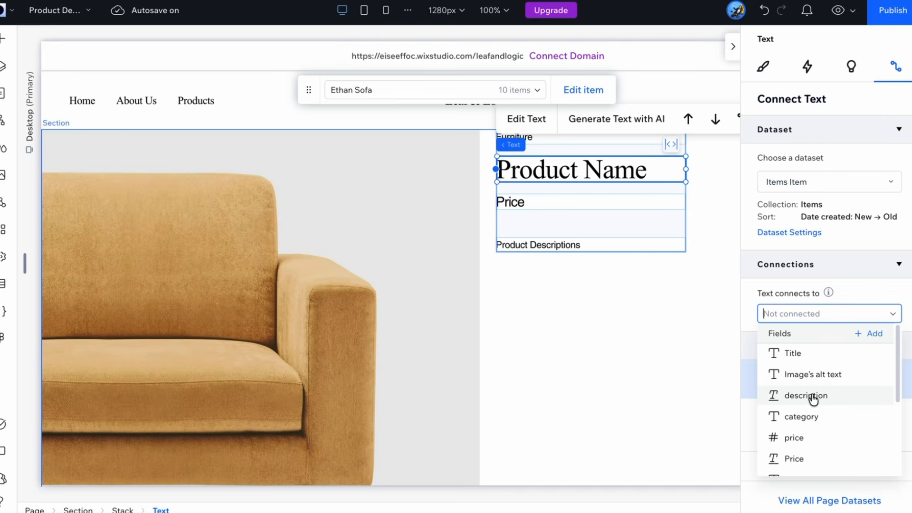
click(808, 354)
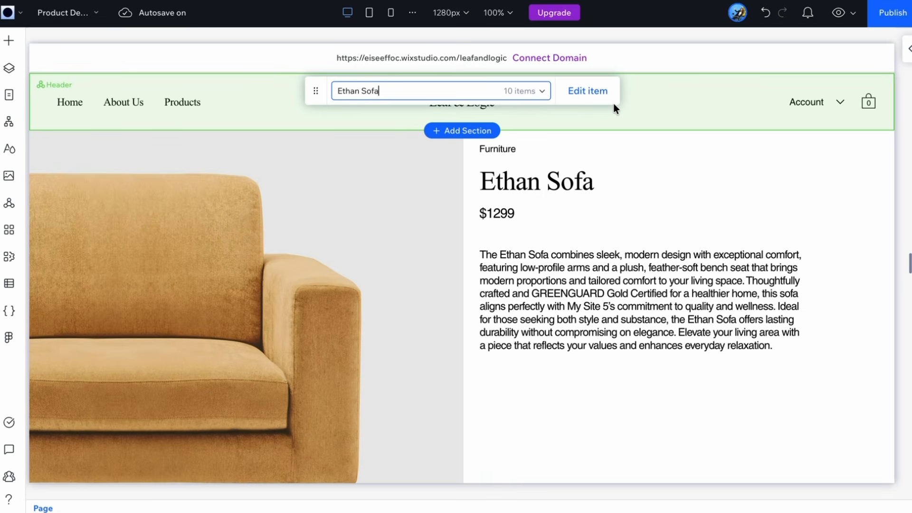
- Preview the dynamic page with other collection items, such as Azura Rug, and close the list of site pages
click(543, 92)
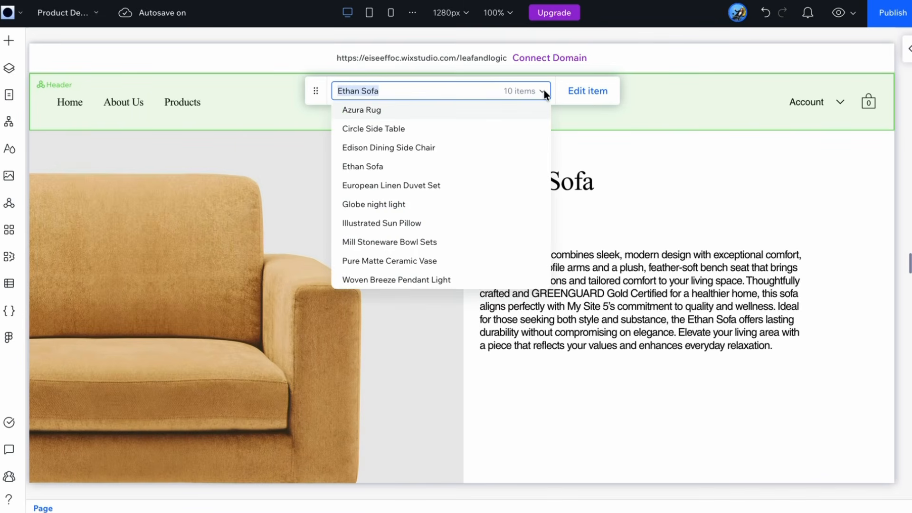
click(420, 112)
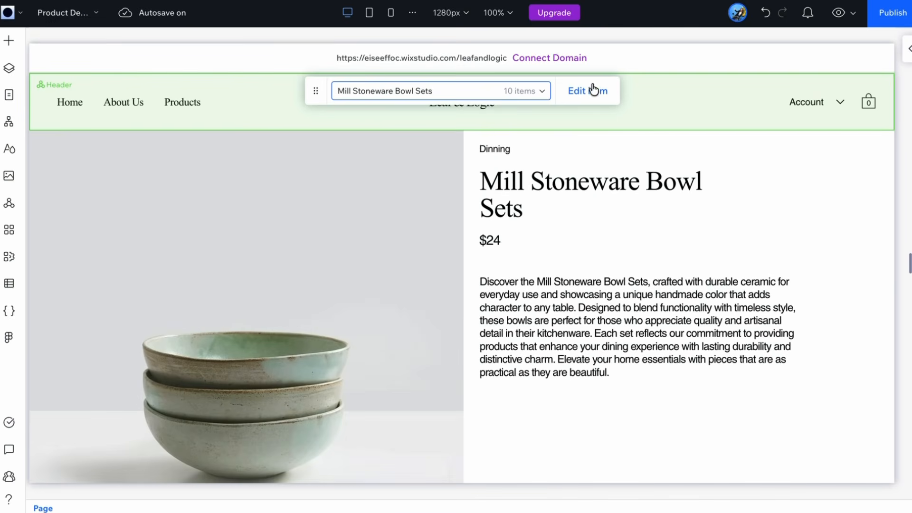
click(542, 92)
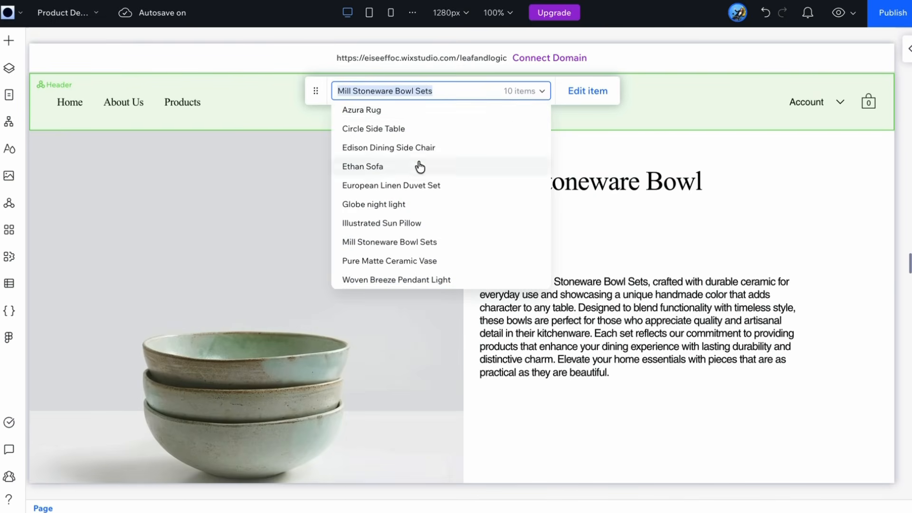
key(Escape)
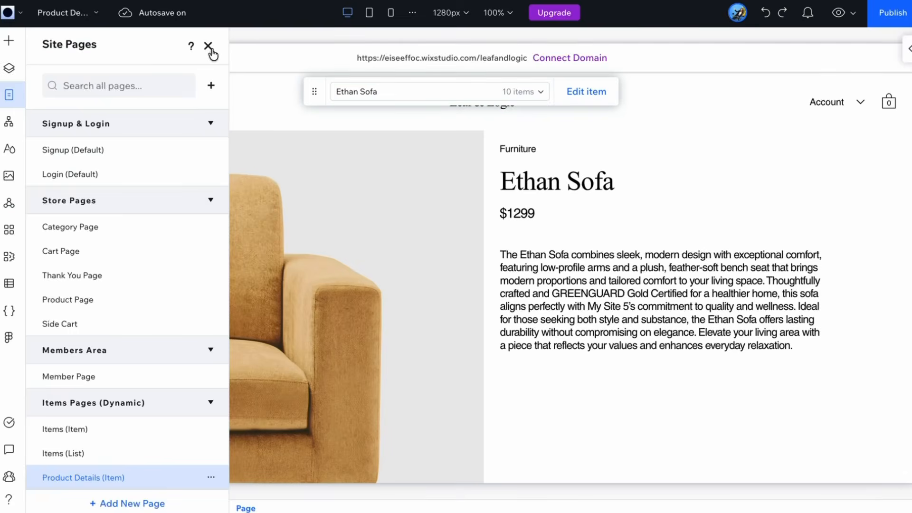
click(207, 46)
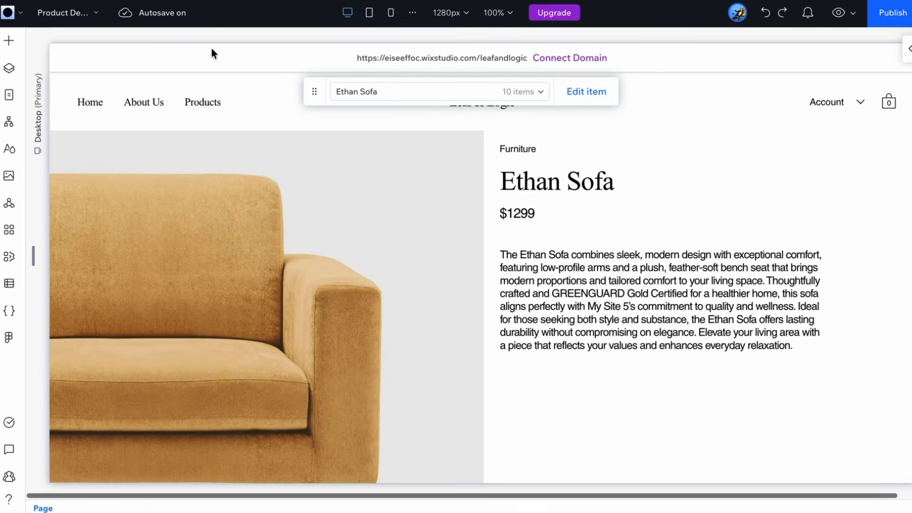
- Add a dynamic list page to the site, based on the Items collection
click(10, 99)
click(103, 504)
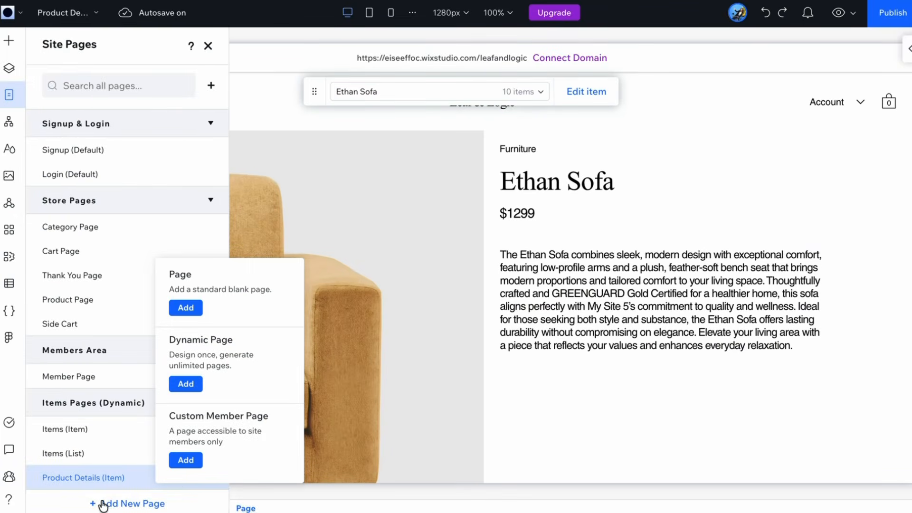
click(185, 384)
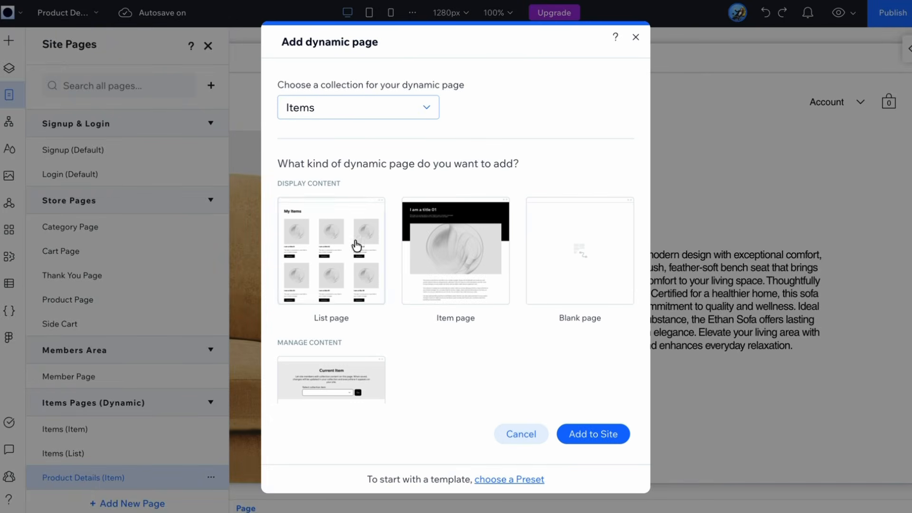
click(329, 258)
click(594, 434)
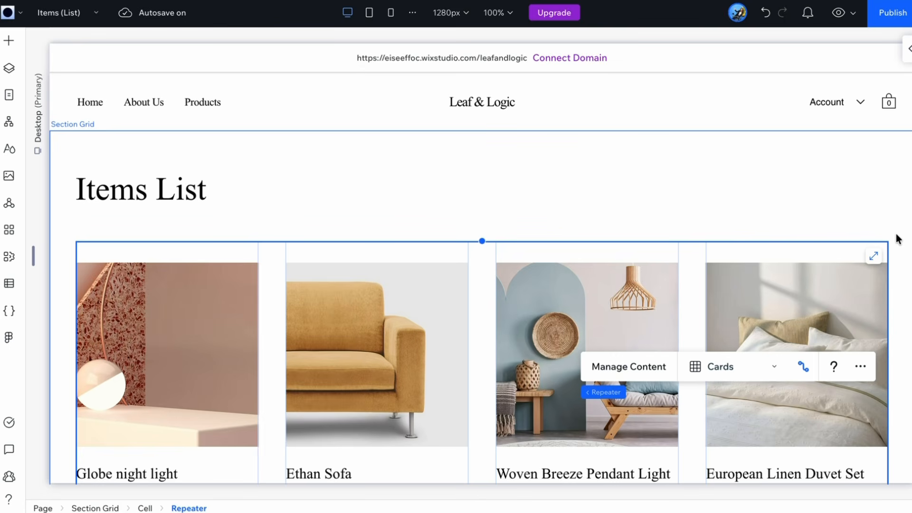
- Look through the product cards in the repeater of the new Items List page
scroll(898, 235, down, 2)
scroll(898, 230, up, 2)
scroll(900, 232, down, 5)
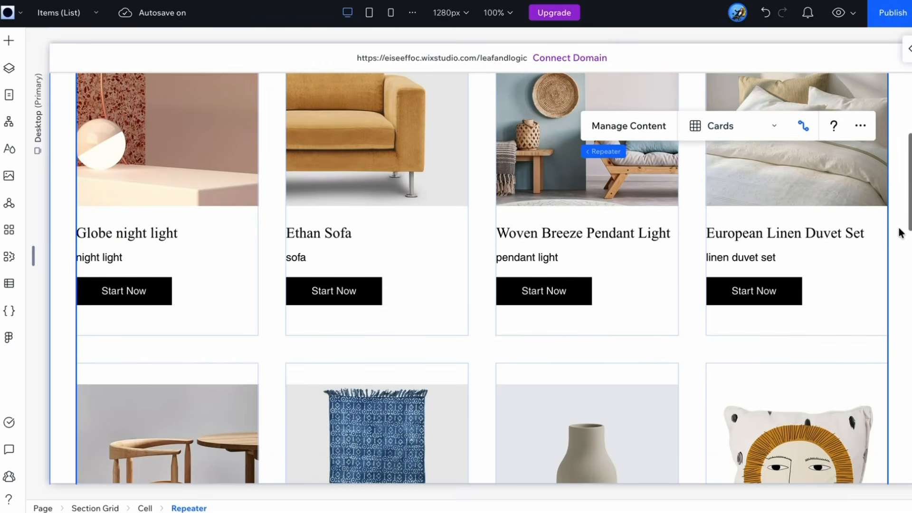
scroll(901, 233, down, 3)
scroll(901, 232, down, 7)
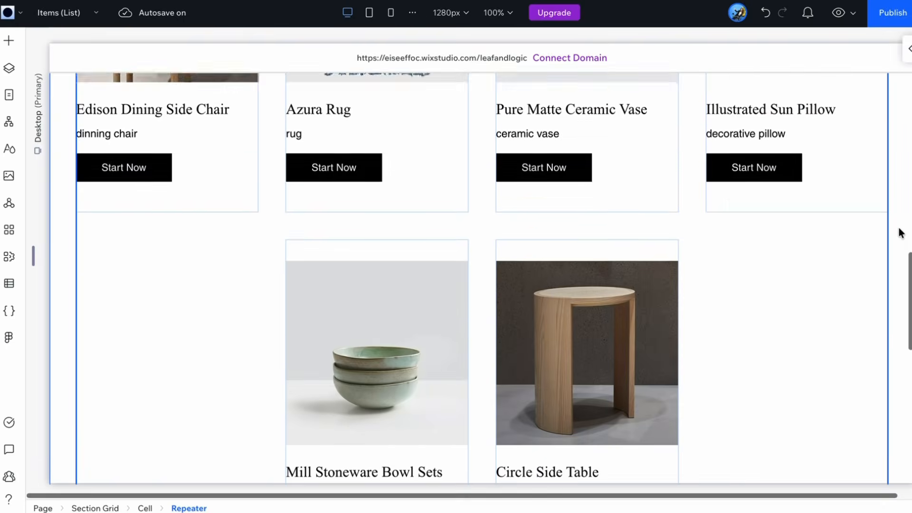
scroll(901, 233, down, 2)
scroll(901, 233, up, 3)
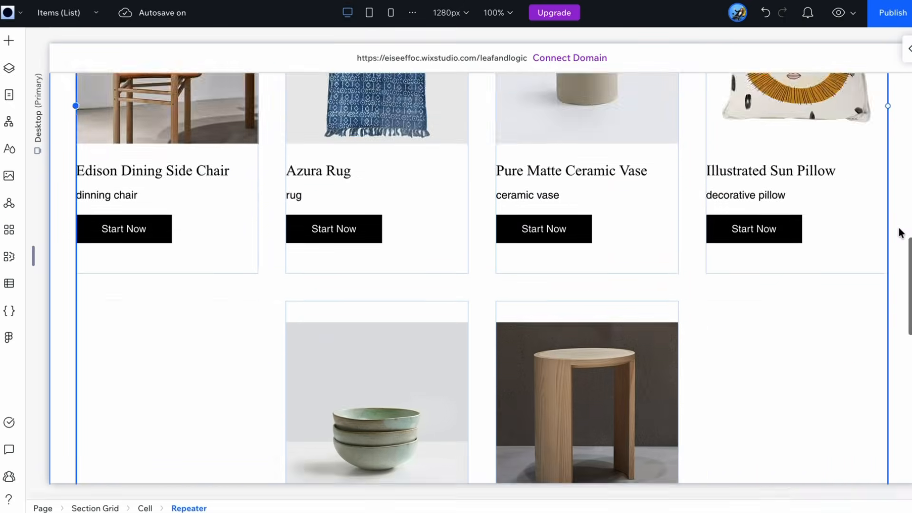
scroll(901, 232, up, 14)
- Delete the Start Now button from the repeater's product cards
scroll(898, 230, down, 2)
click(109, 416)
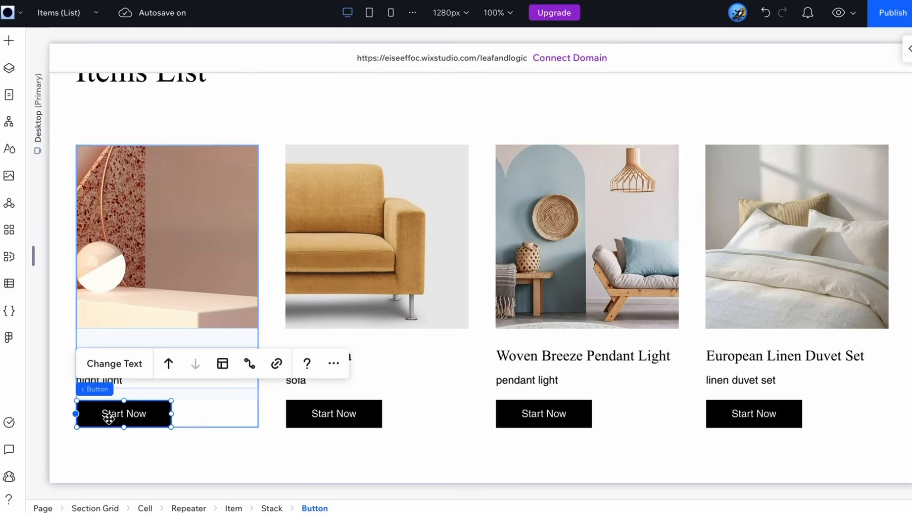
key(Delete)
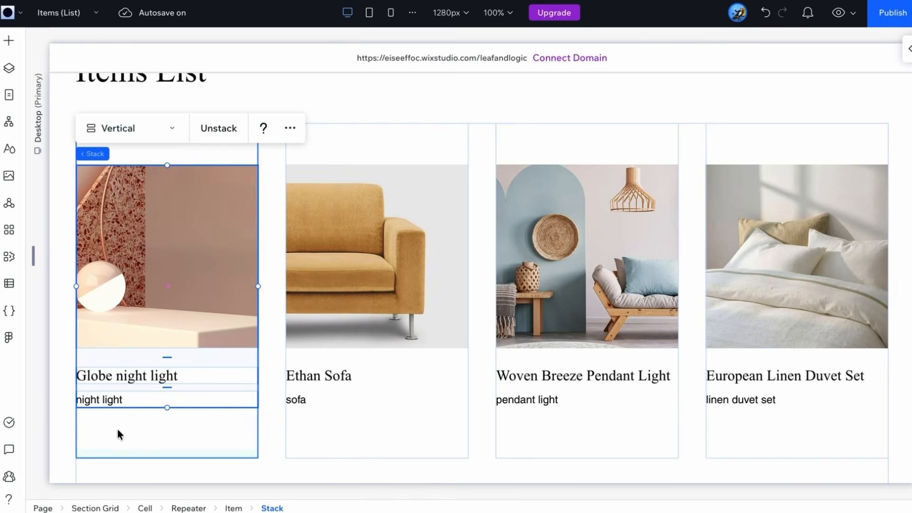
scroll(546, 378, down, 6)
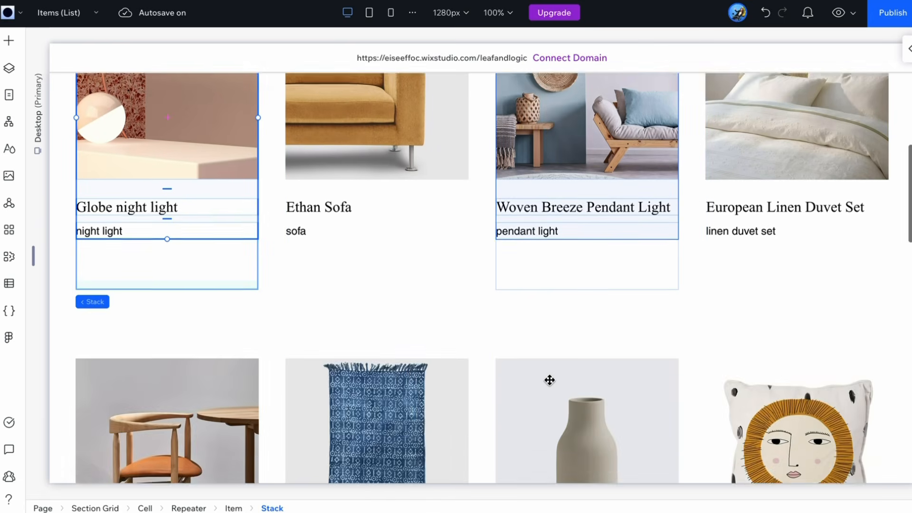
- Show the page's layer structure and highlight the Repeater that holds the product items
click(9, 70)
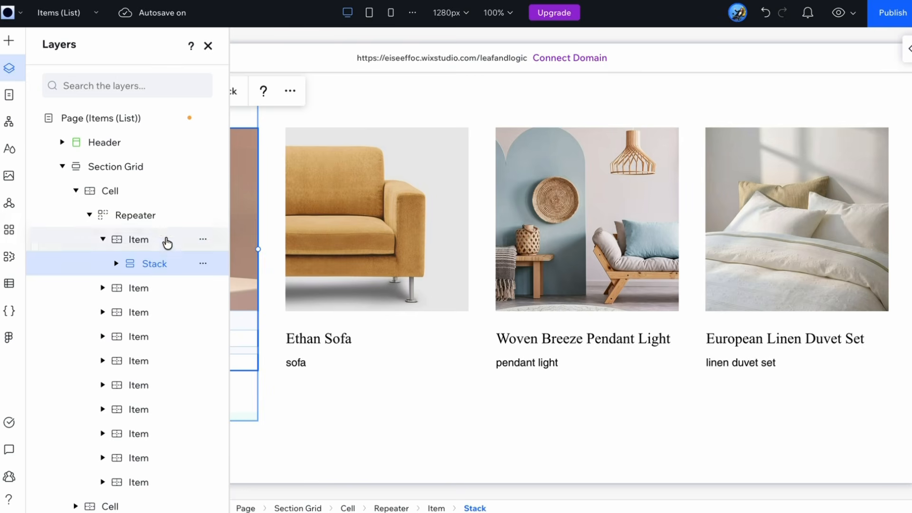
click(138, 217)
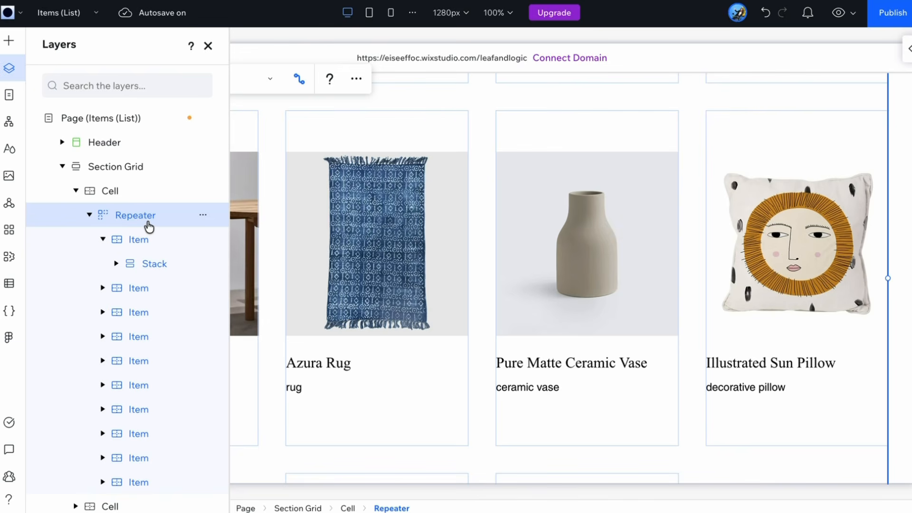
scroll(338, 213, left, 3)
scroll(339, 216, up, 5)
scroll(339, 219, up, 2)
- Select the product image in the repeater's first item and set its corner radius to 16
click(346, 241)
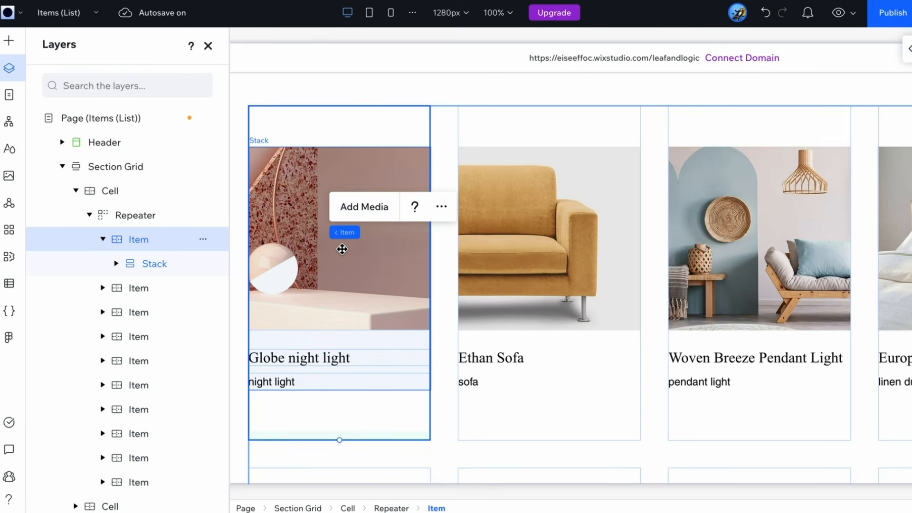
click(340, 257)
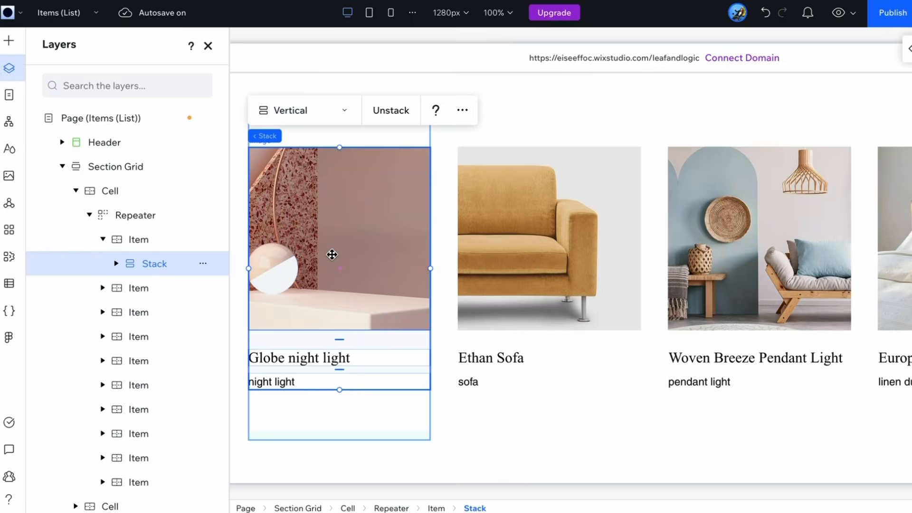
click(331, 255)
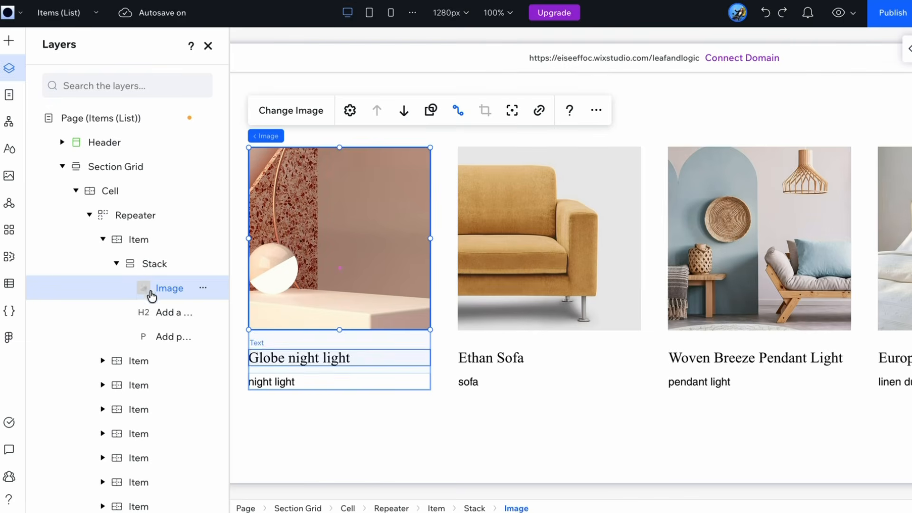
click(907, 48)
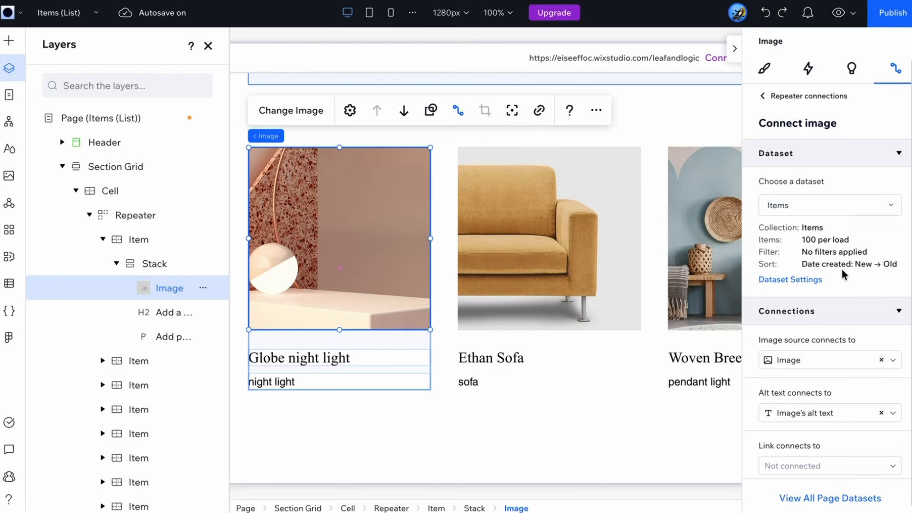
click(764, 70)
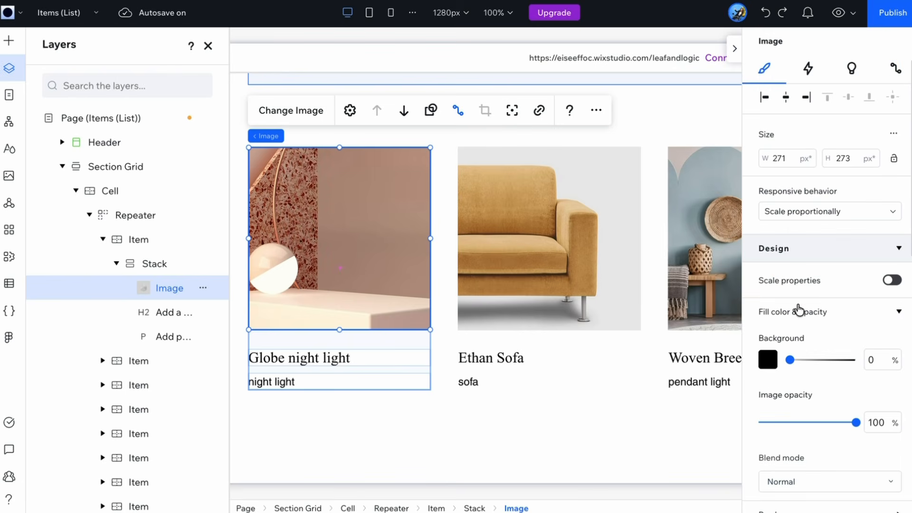
scroll(799, 309, down, 5)
click(799, 287)
click(772, 330)
text(16)
- Set the repeater's layout to 3 items per row
click(434, 258)
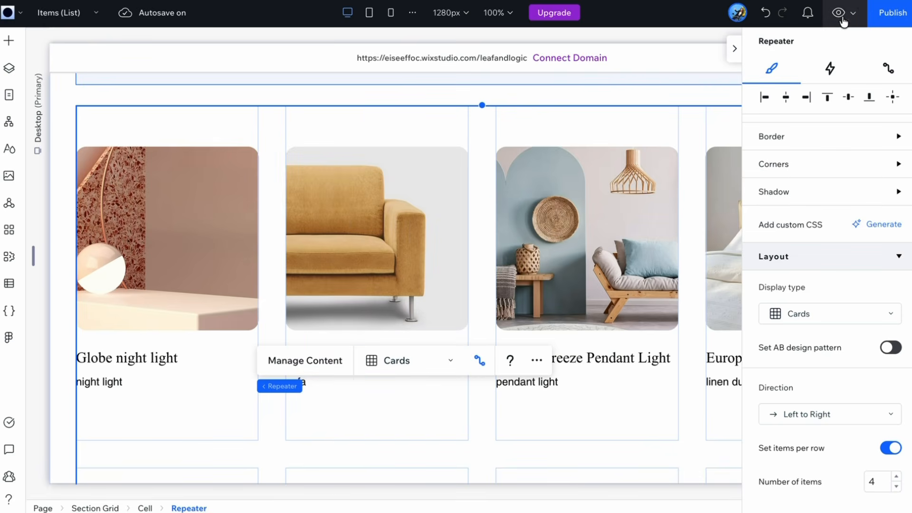
click(734, 48)
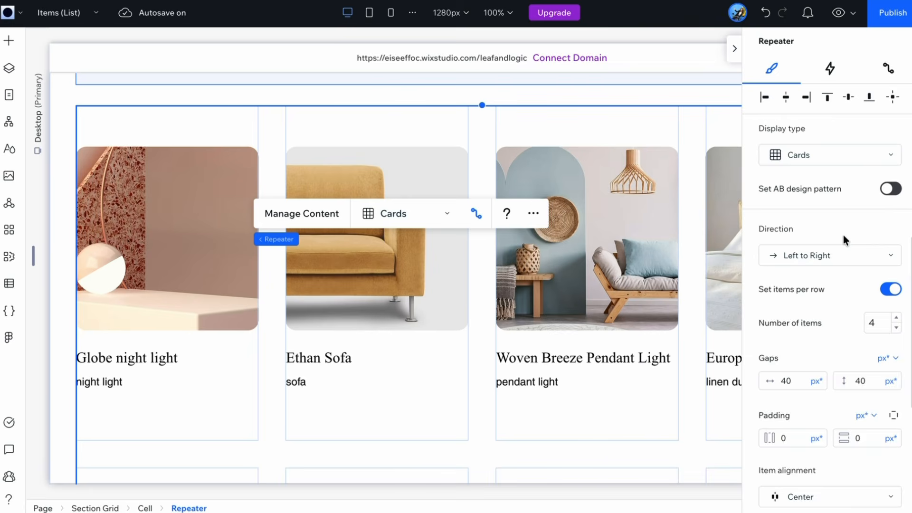
scroll(842, 234, up, 10)
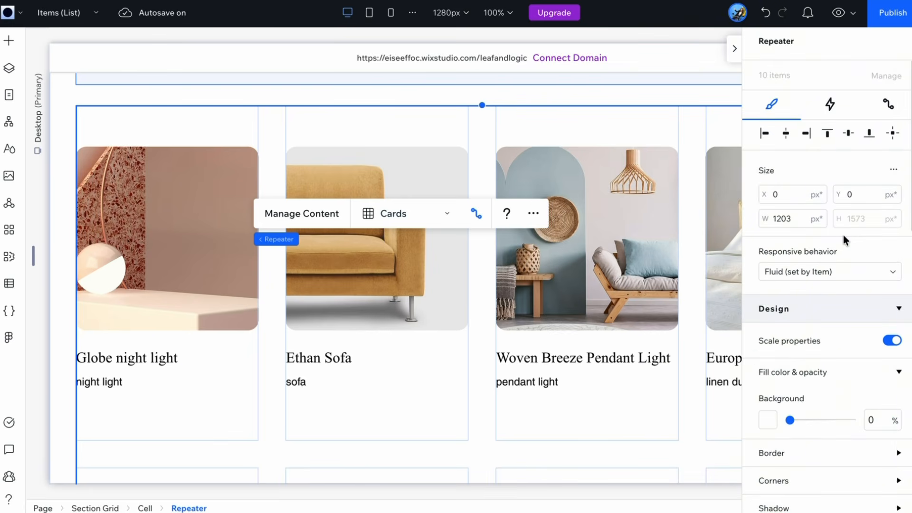
scroll(842, 234, down, 10)
scroll(843, 235, down, 3)
click(875, 279)
text(3)
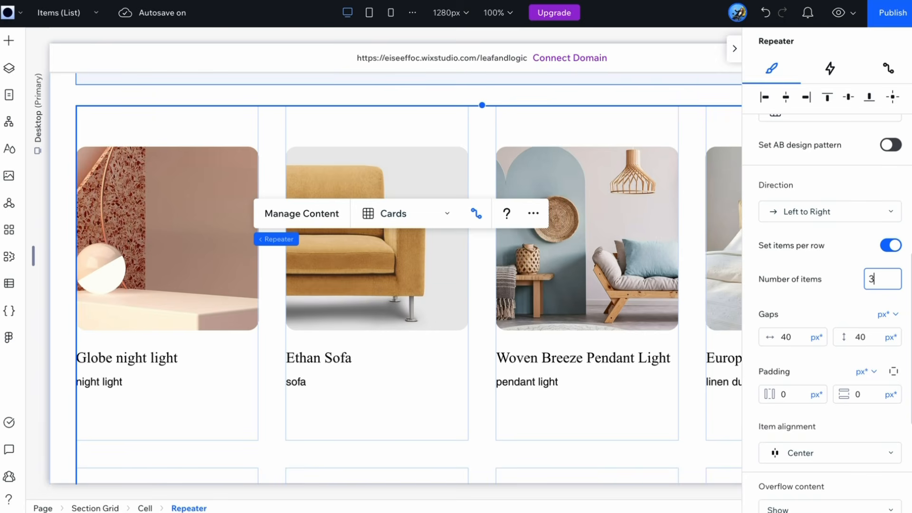
key(Return)
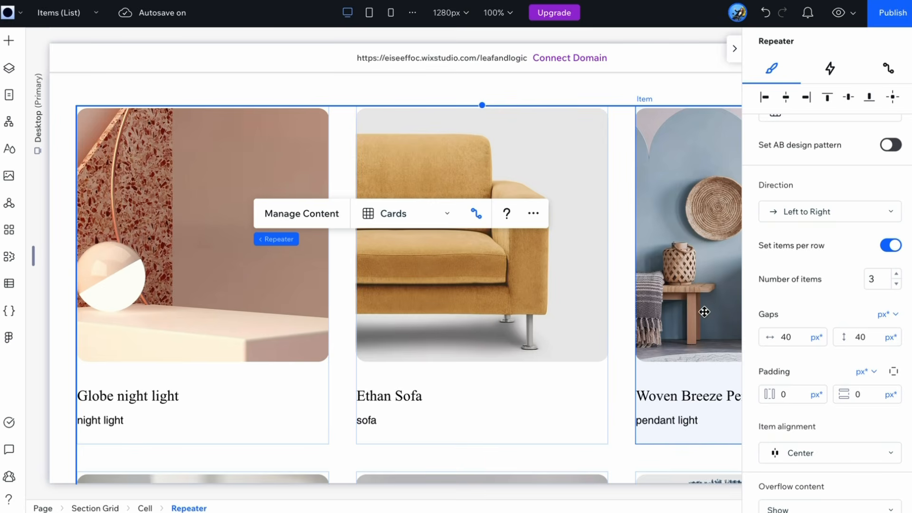
- Set the horizontal gap between the repeater's items to 24 px
click(734, 49)
click(906, 50)
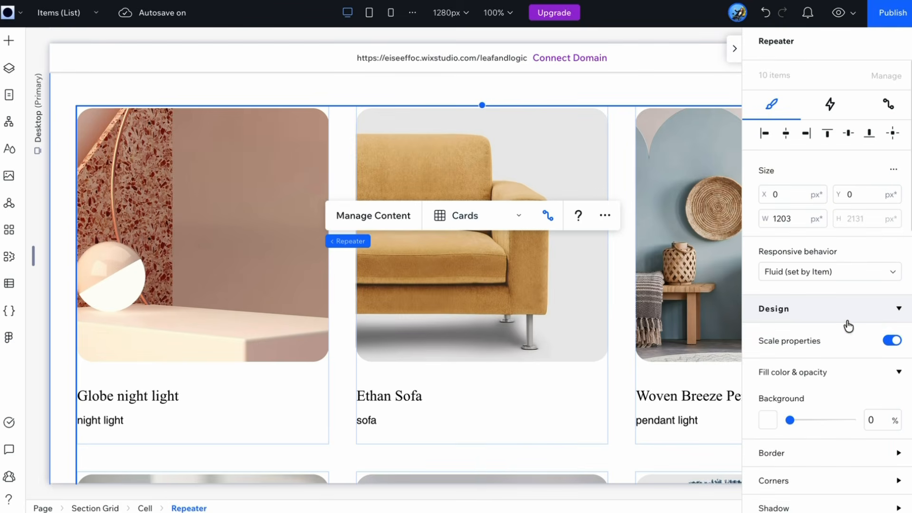
scroll(848, 325, down, 10)
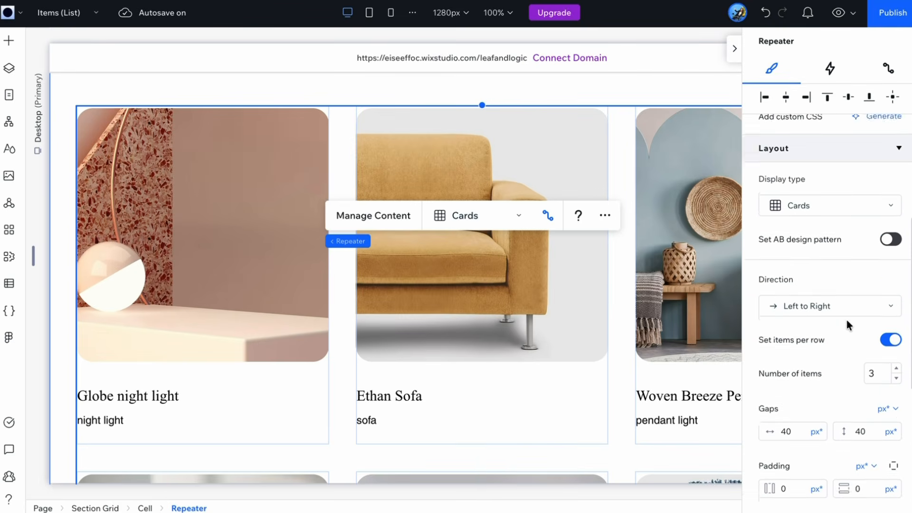
click(790, 311)
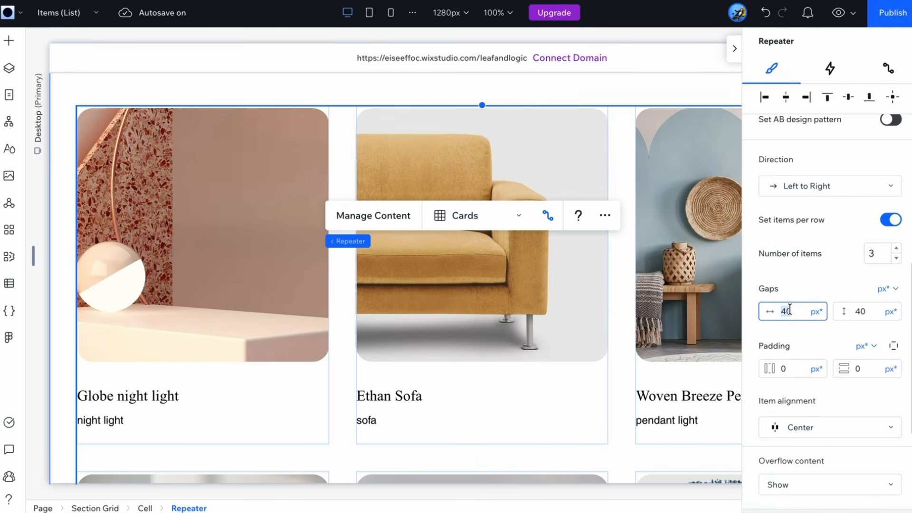
text(24)
key(Tab)
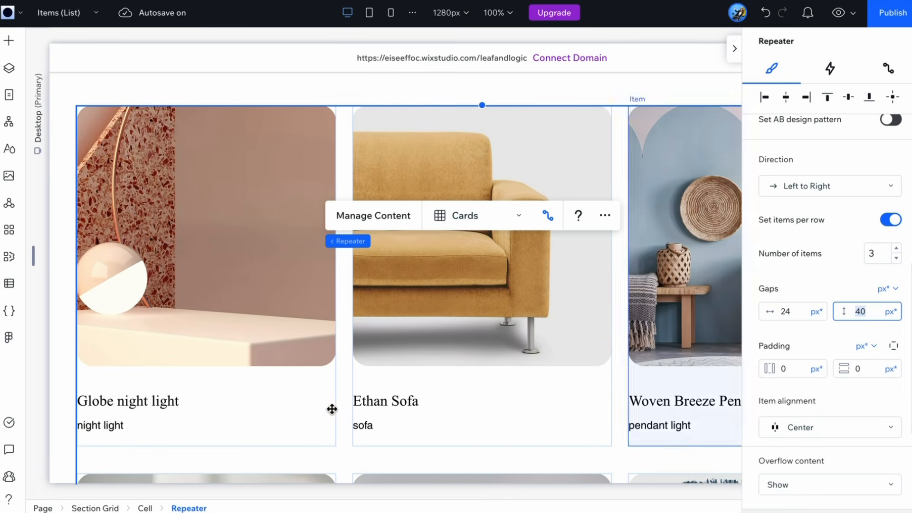
- Connect the small text below the product name in the repeater to the Price field of the Items dataset
click(121, 402)
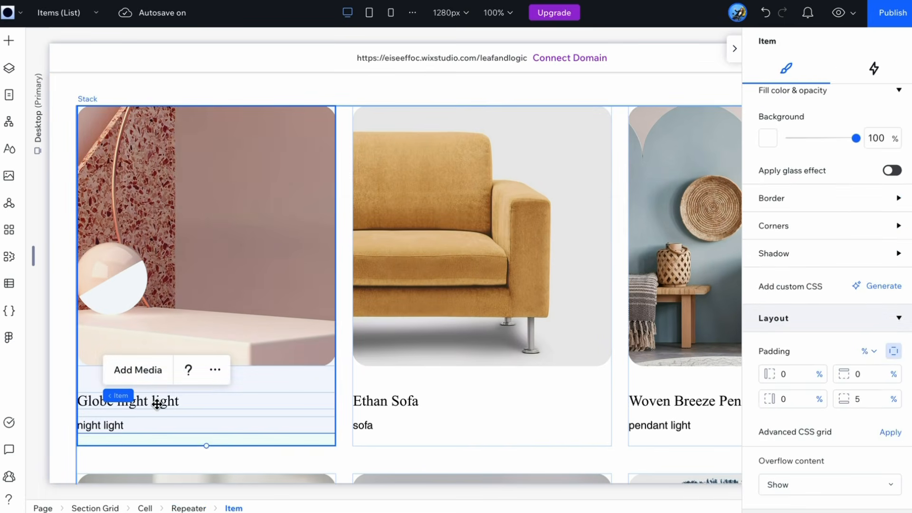
click(183, 425)
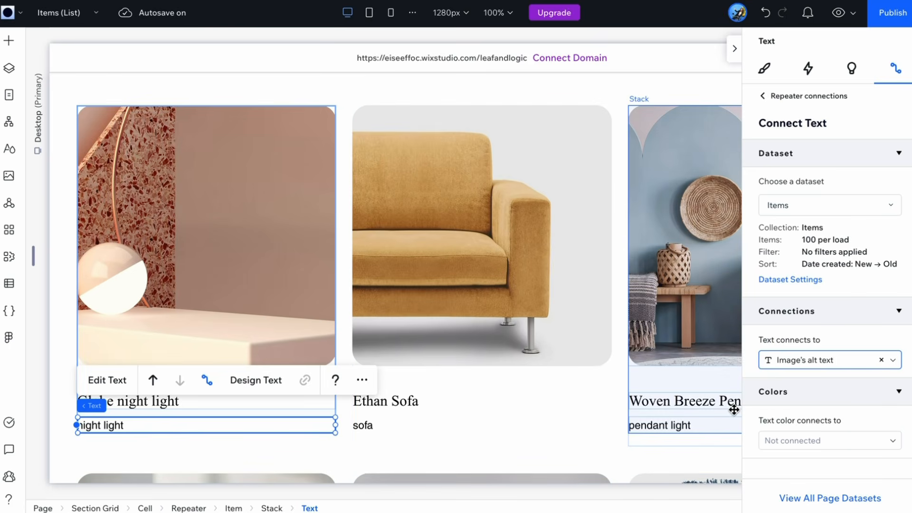
click(896, 362)
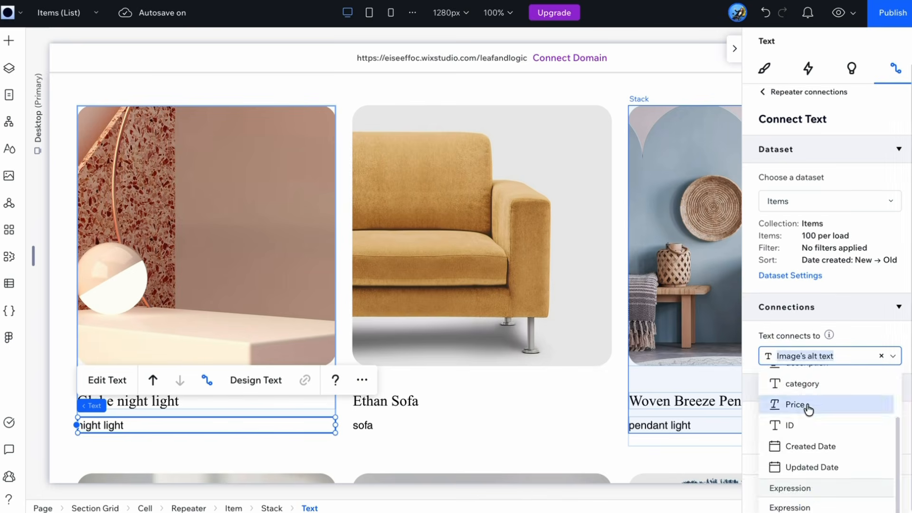
click(828, 405)
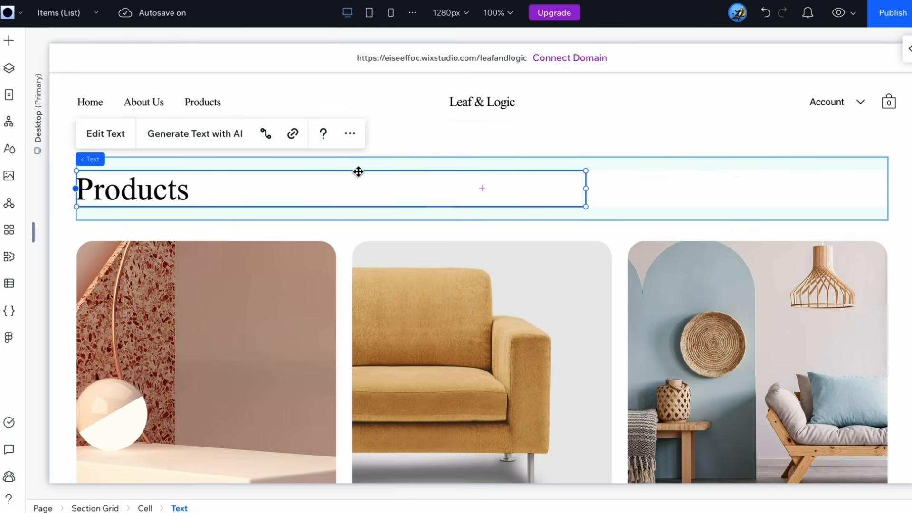
- Preview the product list page and check the names, prices and images in all rows
click(838, 14)
scroll(865, 177, down, 3)
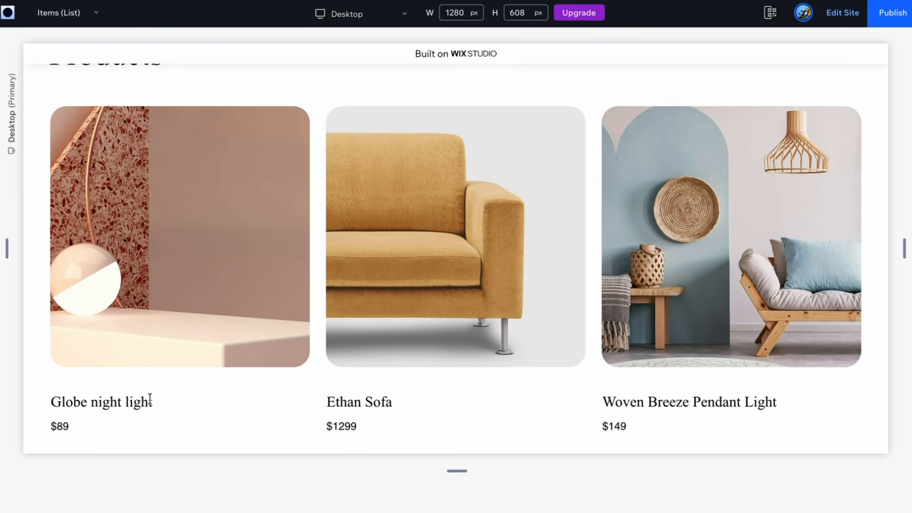
scroll(146, 427, down, 7)
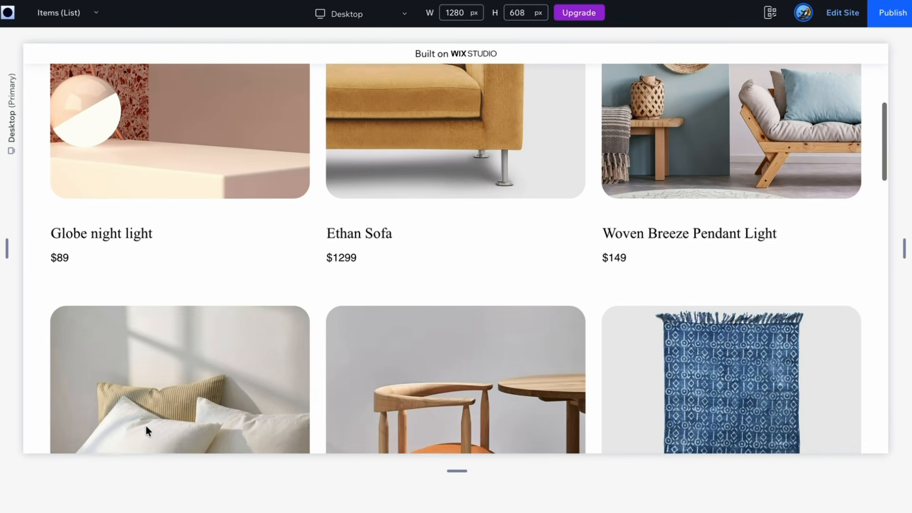
scroll(146, 430, down, 8)
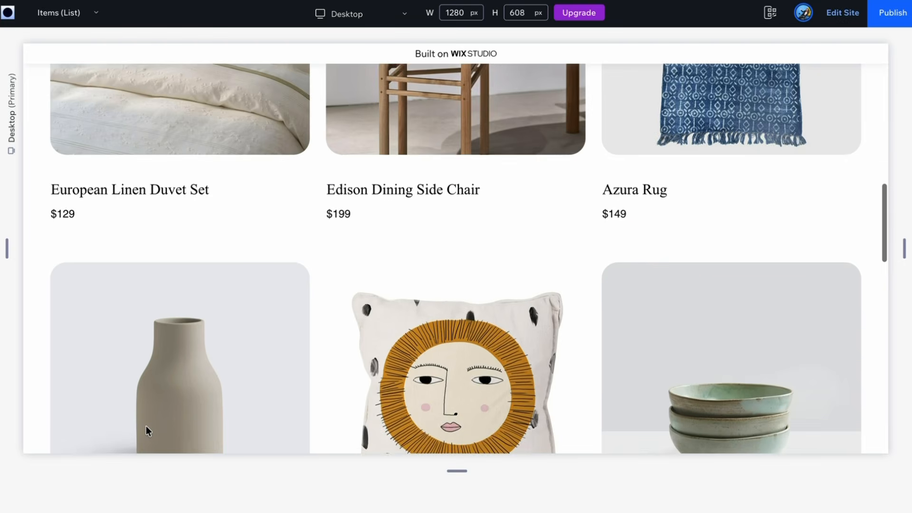
scroll(146, 429, up, 15)
scroll(146, 427, down, 1)
scroll(146, 427, up, 1)
scroll(146, 427, down, 1)
scroll(146, 427, up, 1)
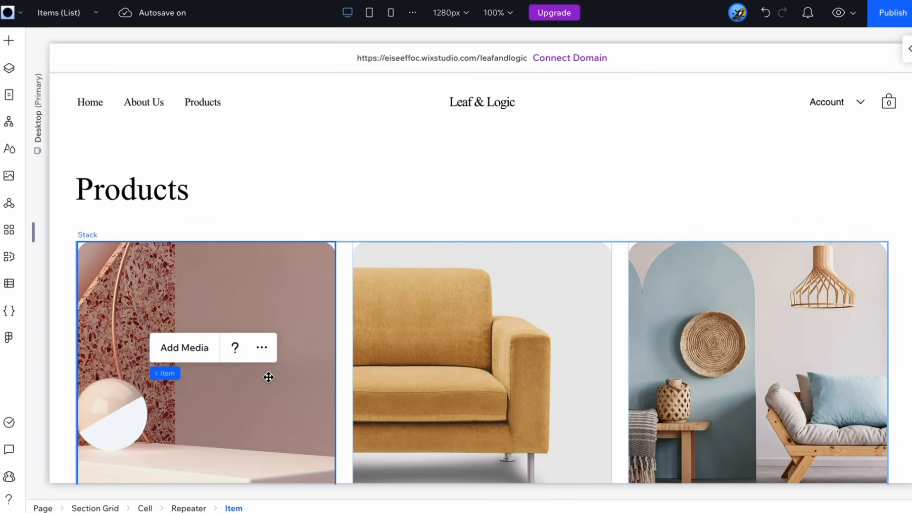
- Add an Expand hover animation to the product list repeater's item and preview it on the page
click(907, 48)
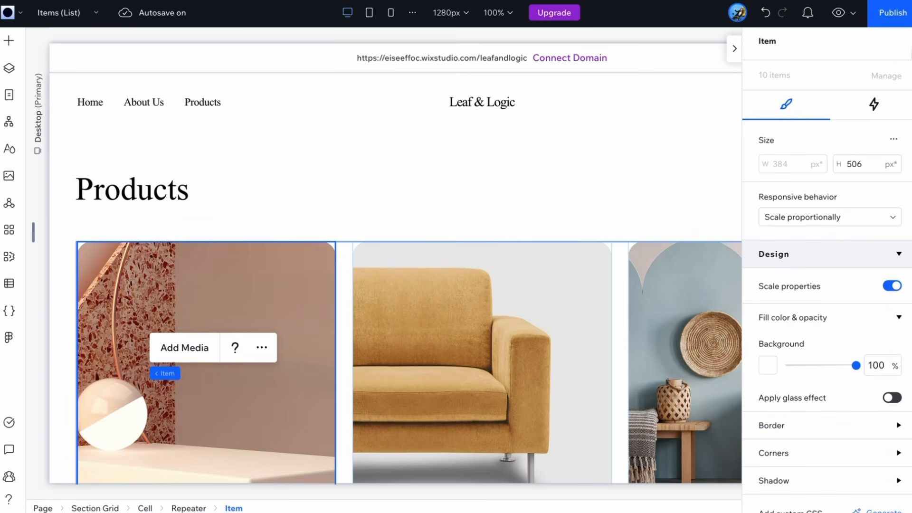
click(875, 106)
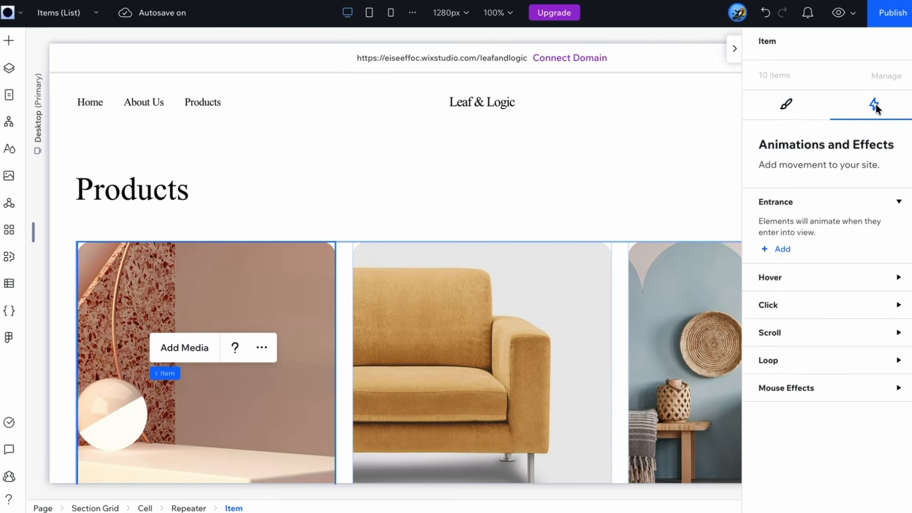
click(898, 278)
click(780, 325)
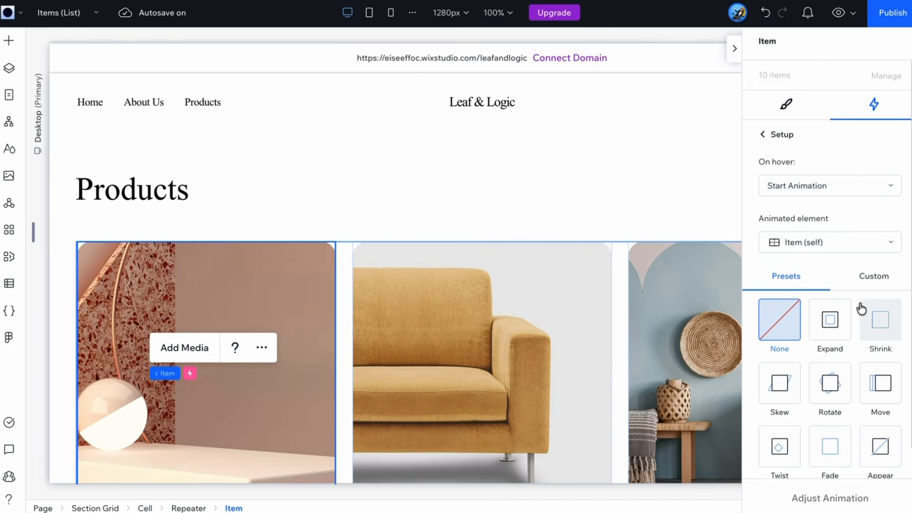
click(830, 331)
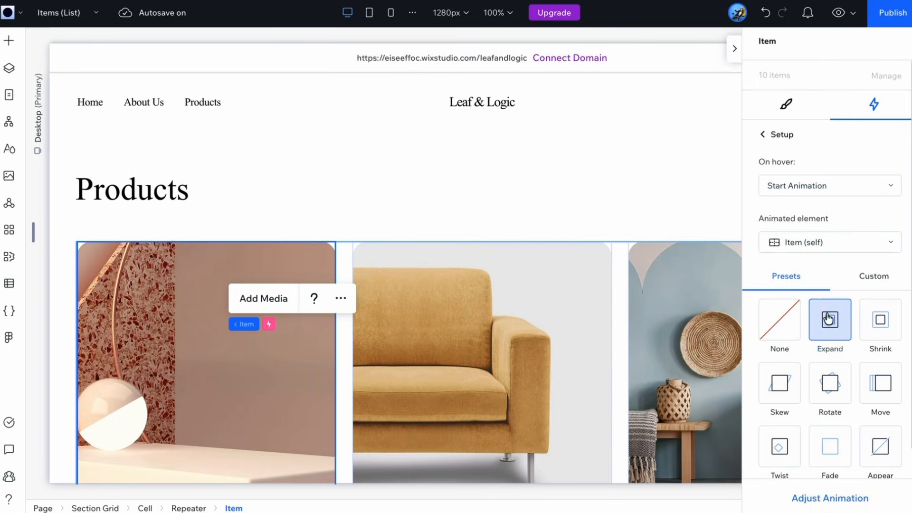
click(838, 13)
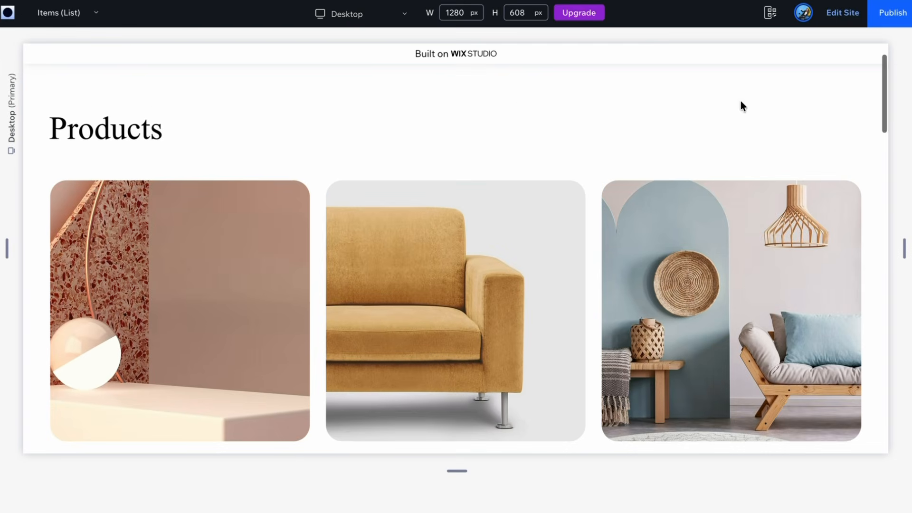
mouse_move(241, 249)
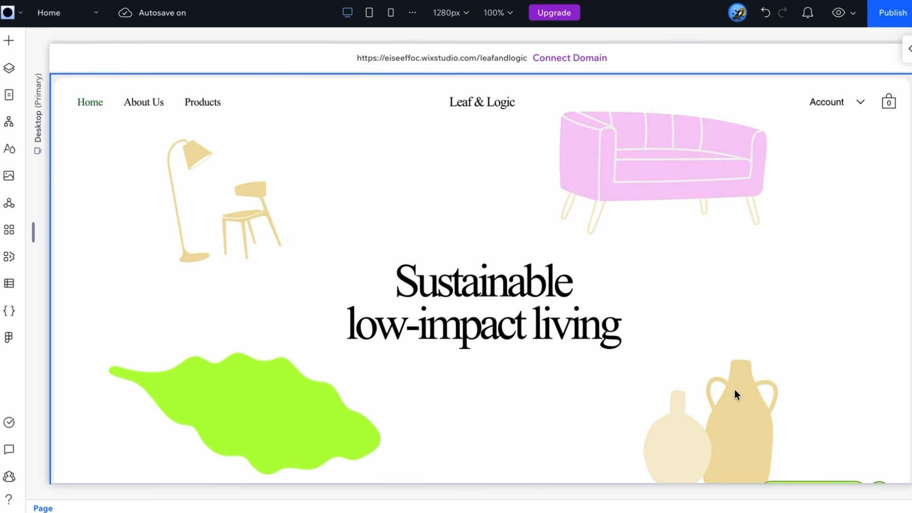
- Add a dataset named Items dataset, linked to the Items collection, to the New Arrivals section of the Home page
scroll(649, 311, down, 5)
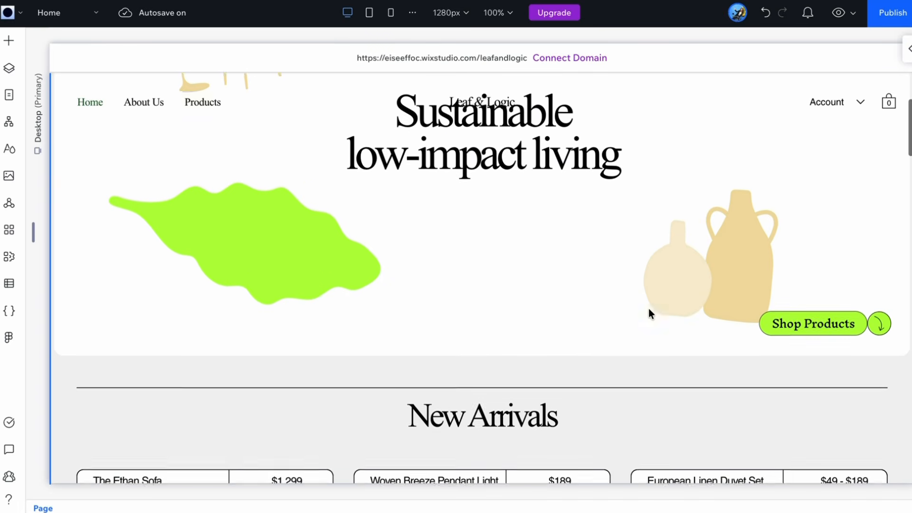
scroll(649, 309, down, 5)
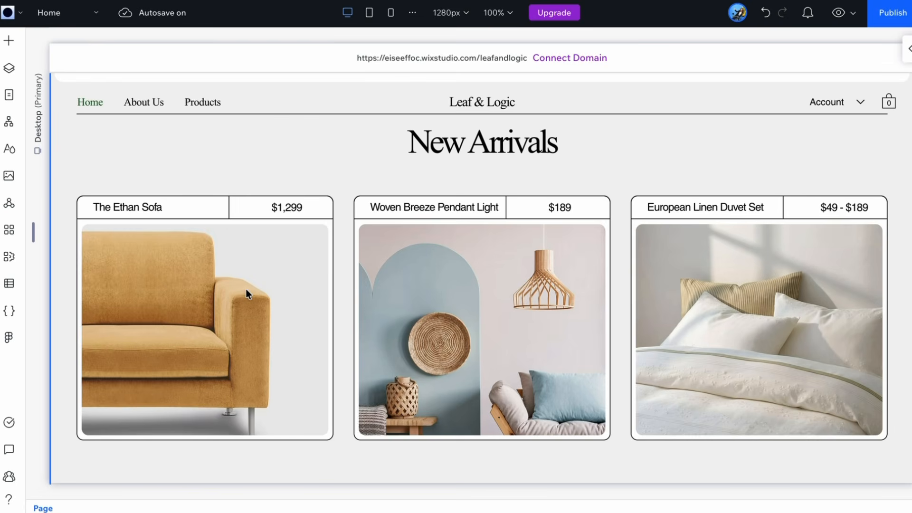
click(231, 252)
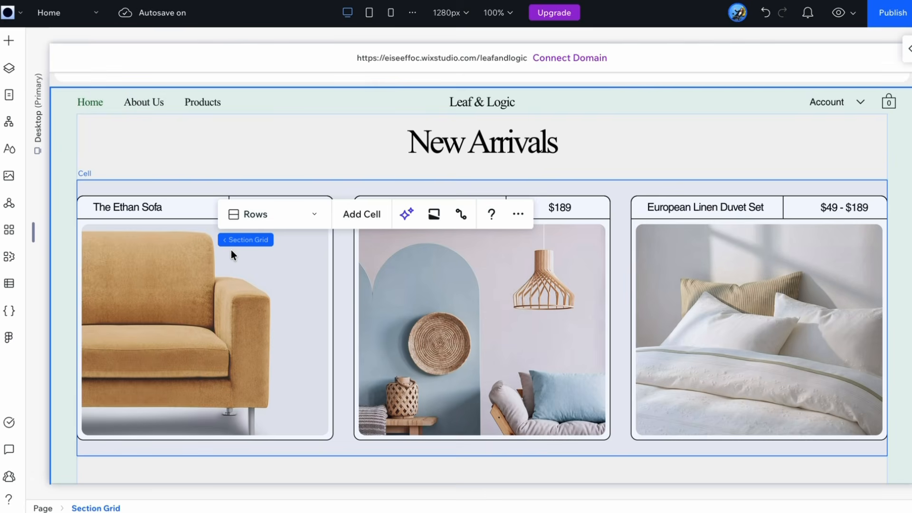
click(910, 50)
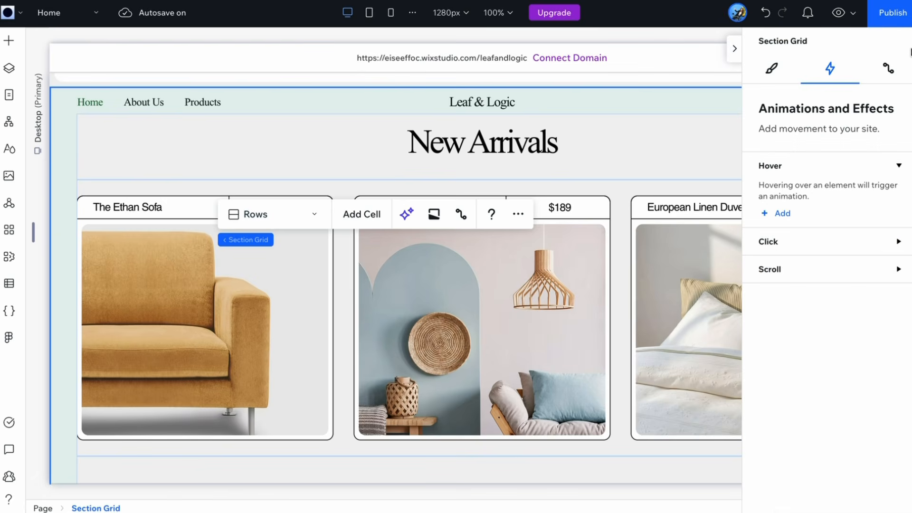
click(887, 70)
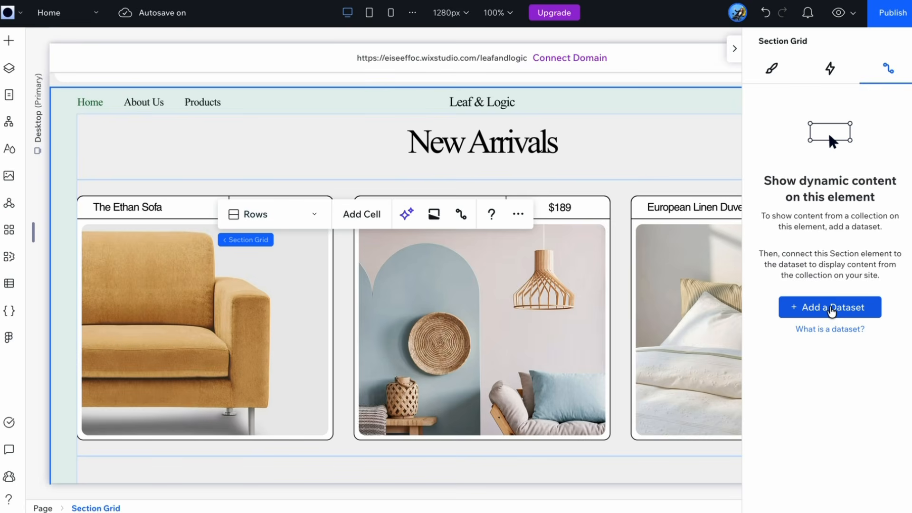
click(831, 311)
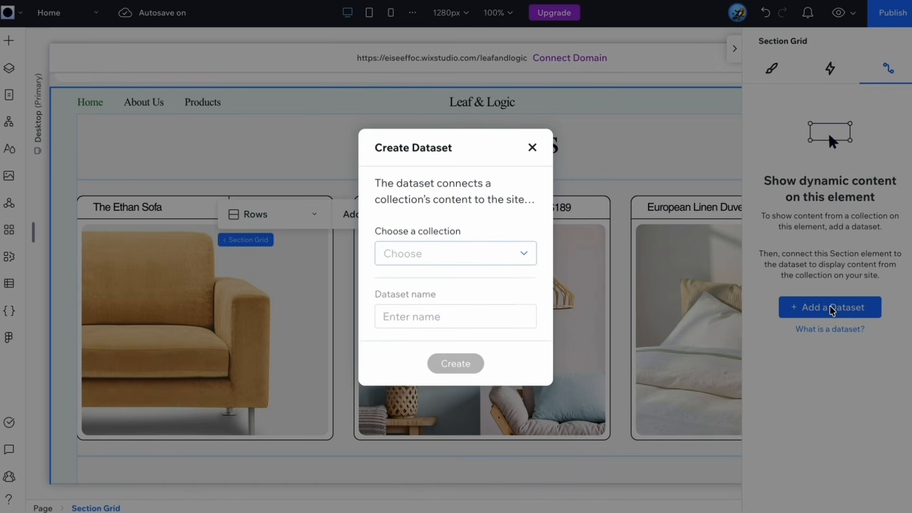
click(522, 255)
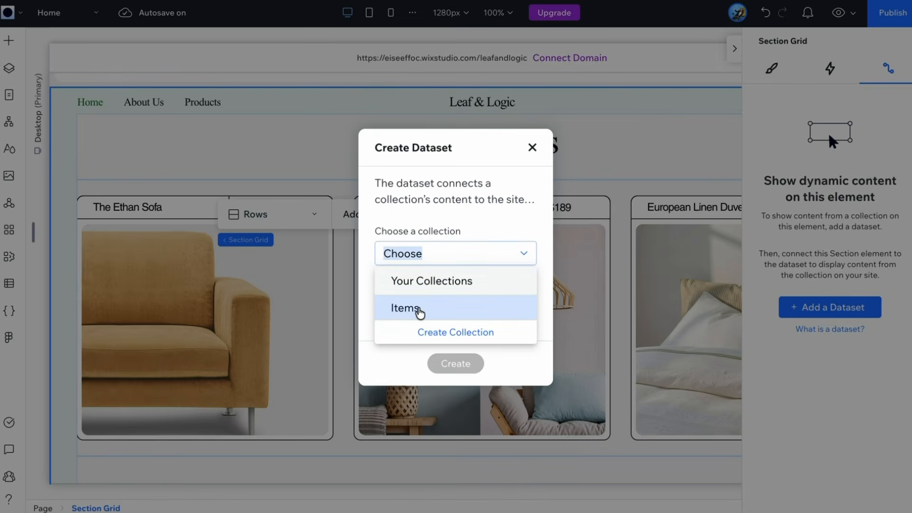
click(419, 309)
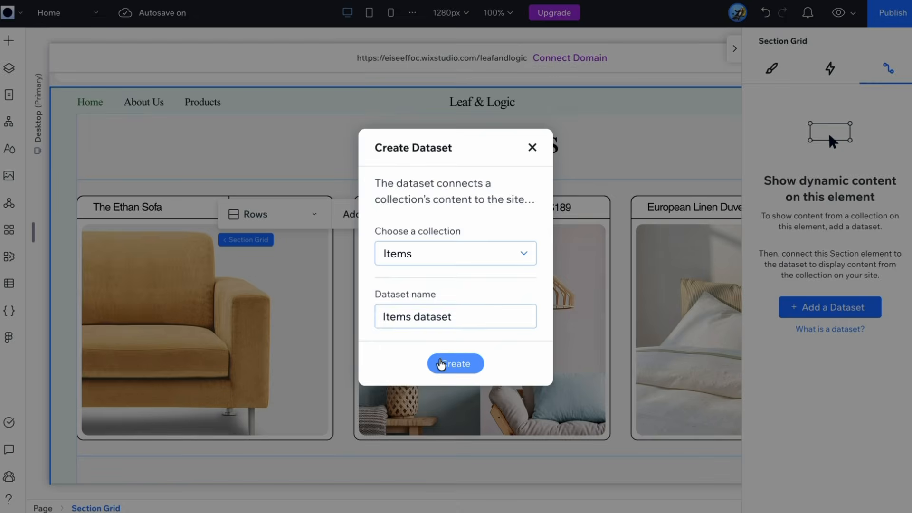
click(451, 364)
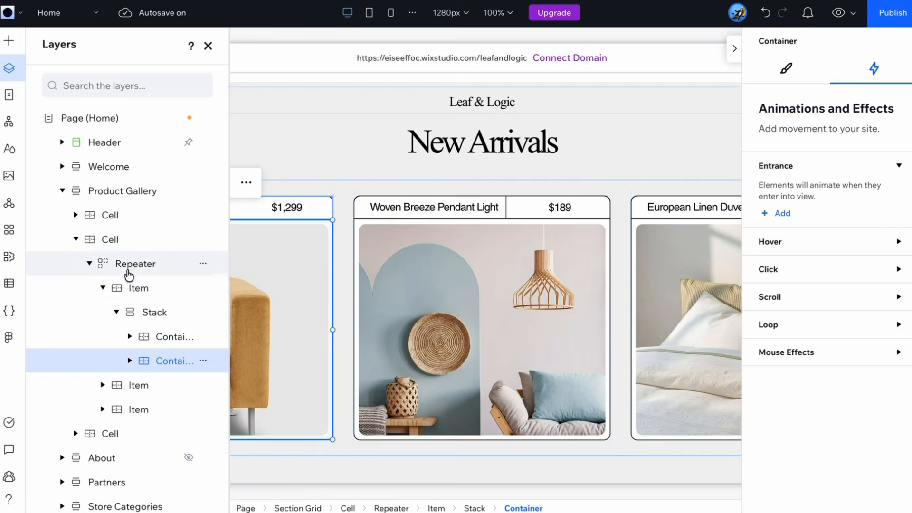
- Connect the product name text in the New Arrivals repeater to the Items dataset
click(127, 288)
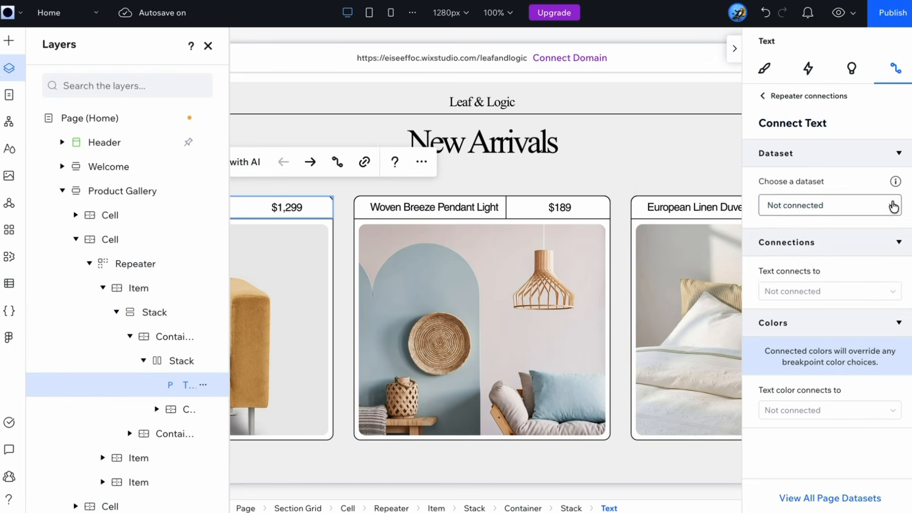
click(892, 206)
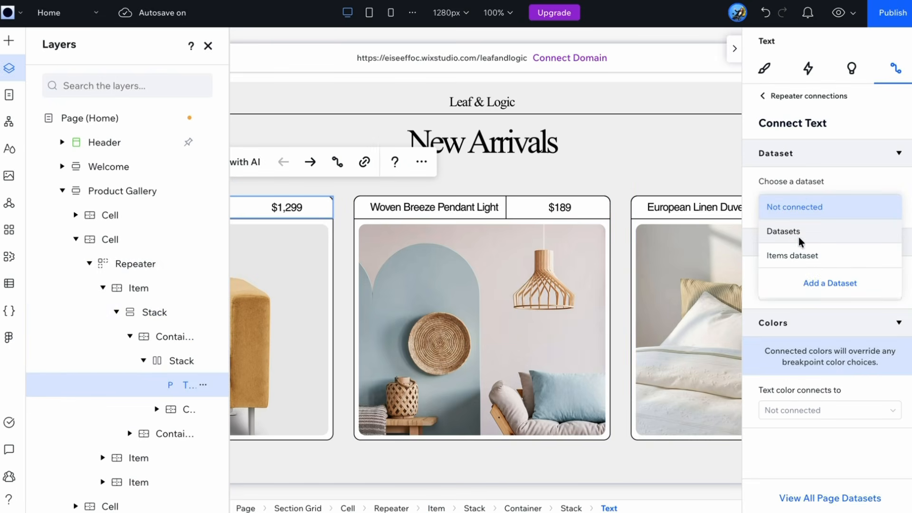
click(792, 255)
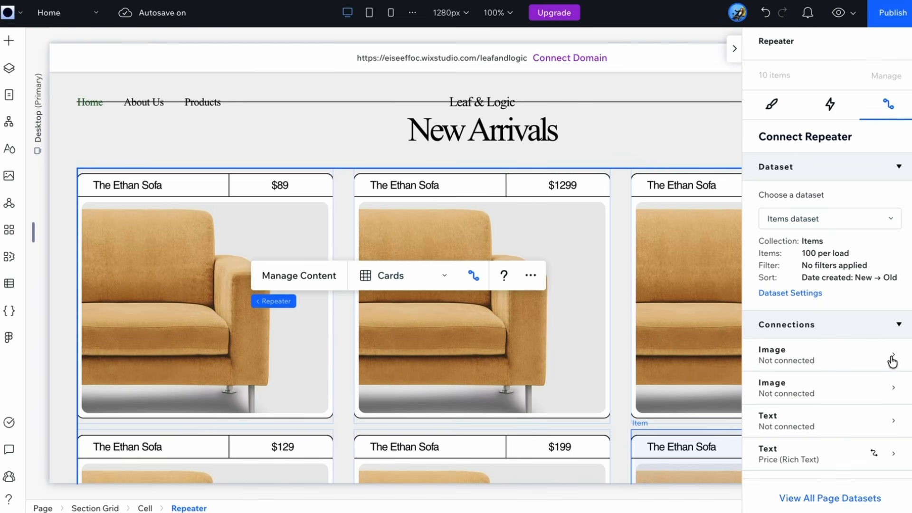
- Connect the image source in the New Arrivals repeater to the Image field of the Items dataset
click(892, 361)
click(887, 360)
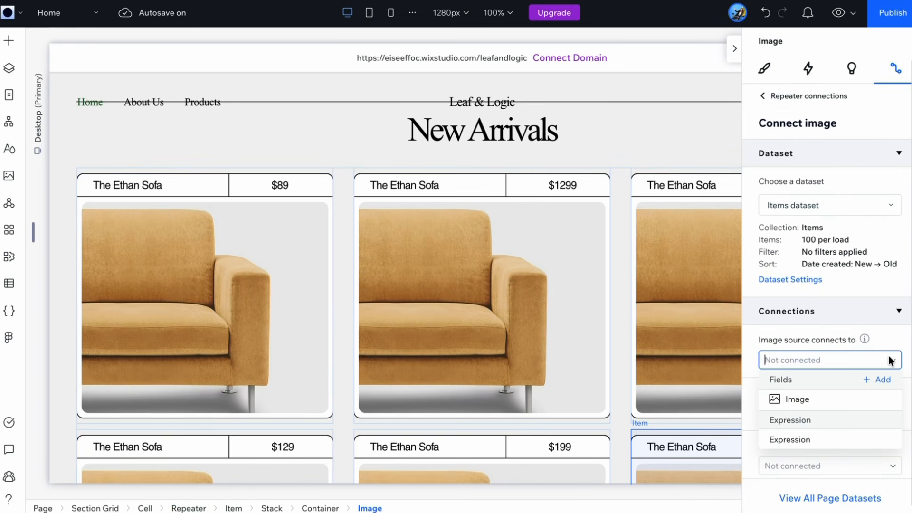
click(793, 399)
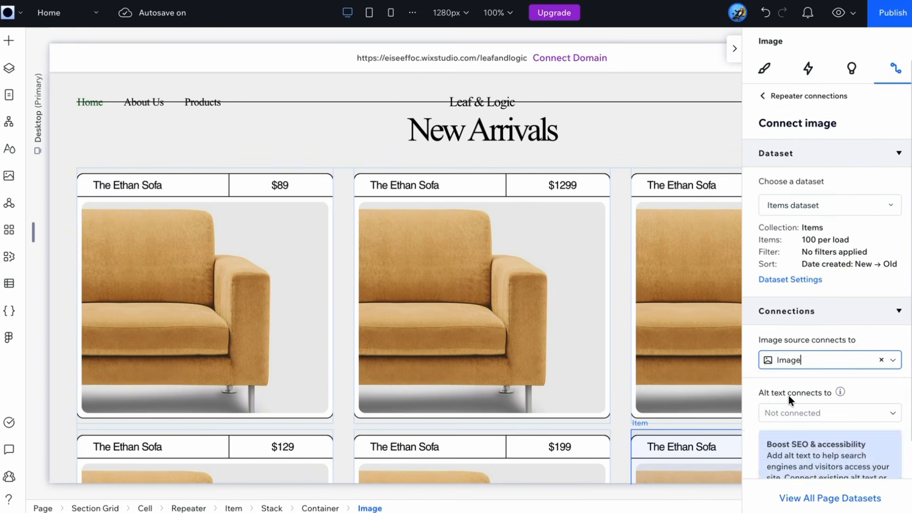
click(887, 359)
click(819, 400)
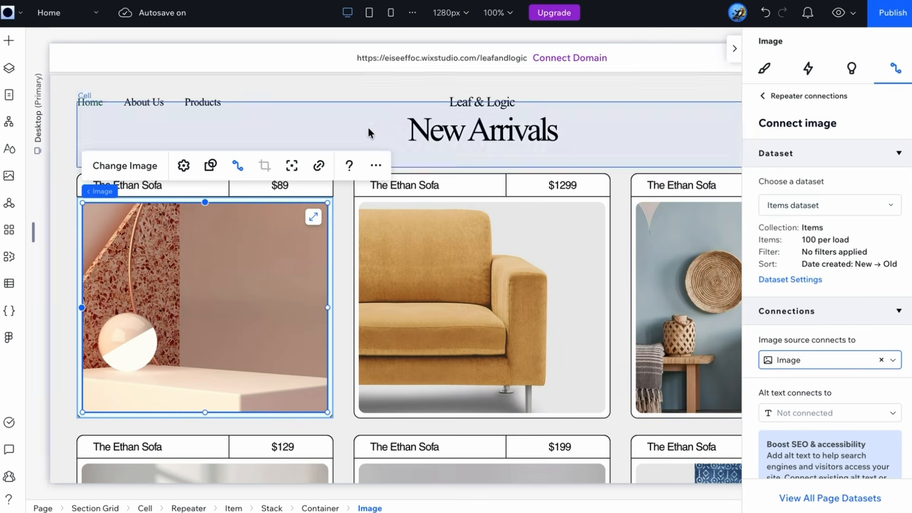
scroll(497, 302, up, 1)
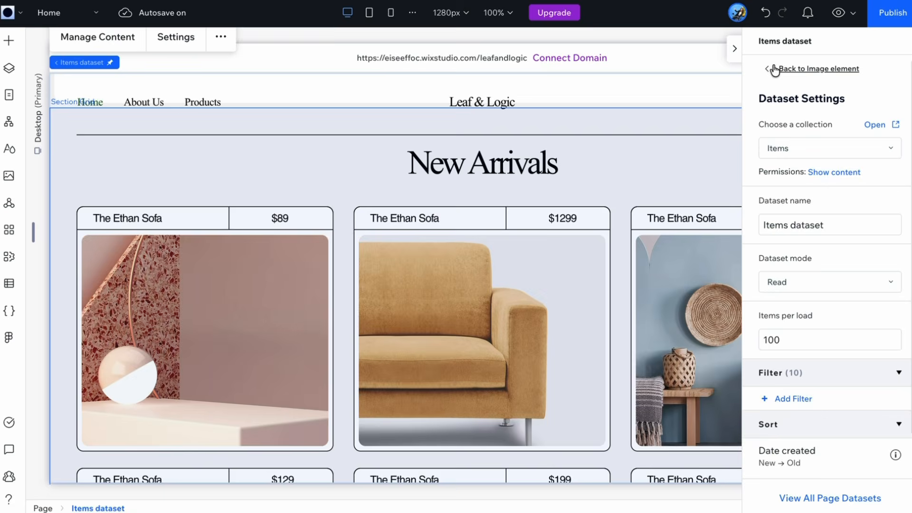
click(767, 71)
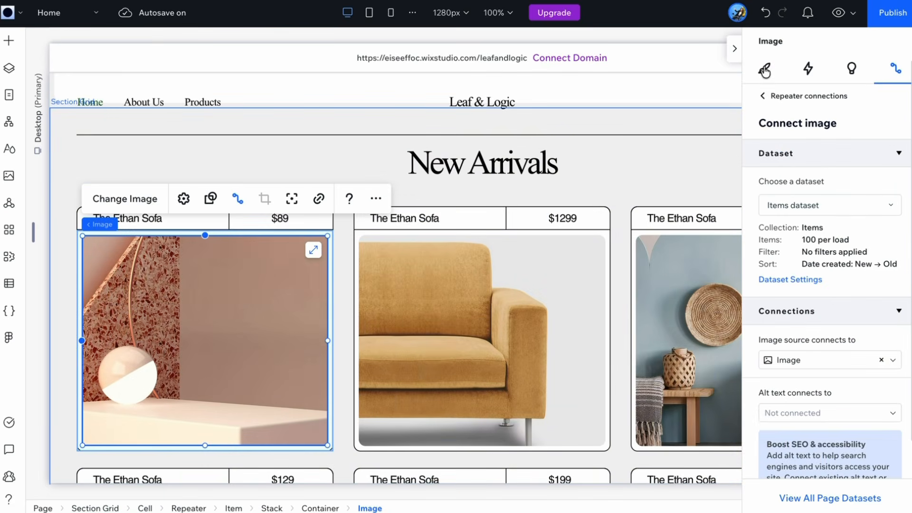
- Add a Boolean field named New to the Items collection in the CMS
click(9, 284)
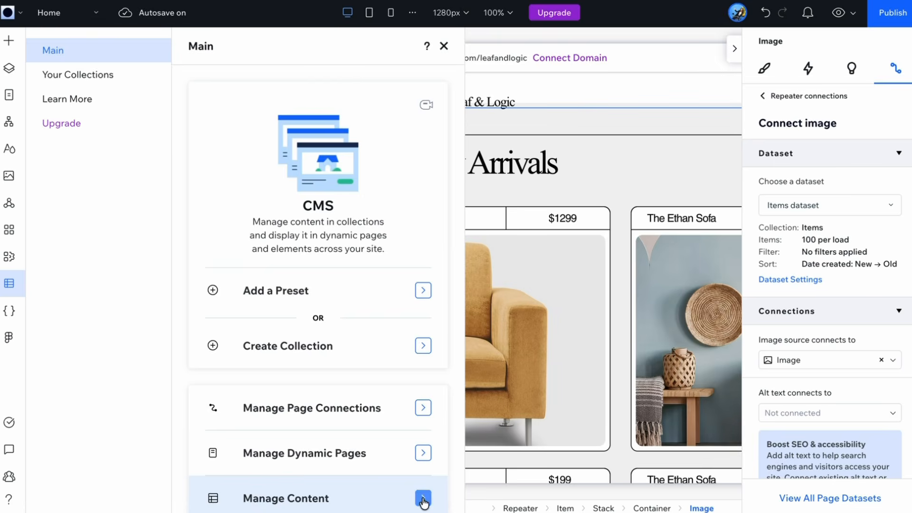
click(423, 498)
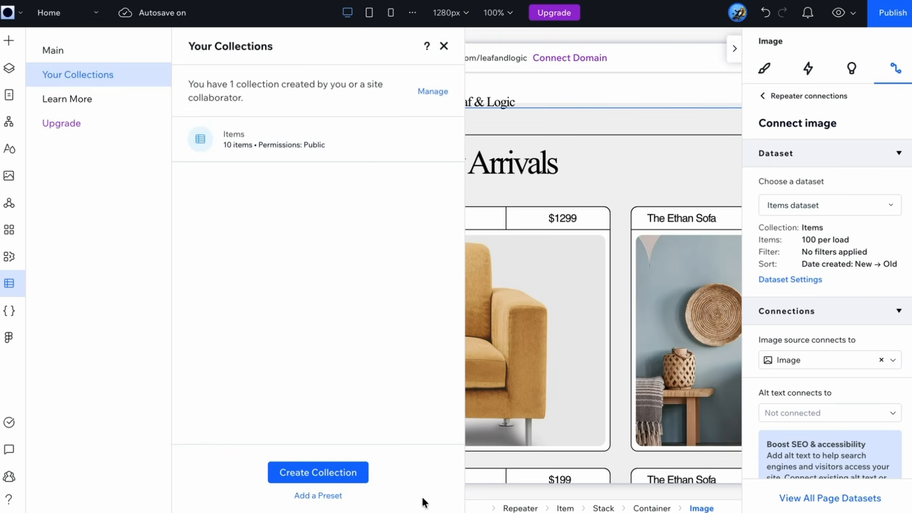
click(261, 150)
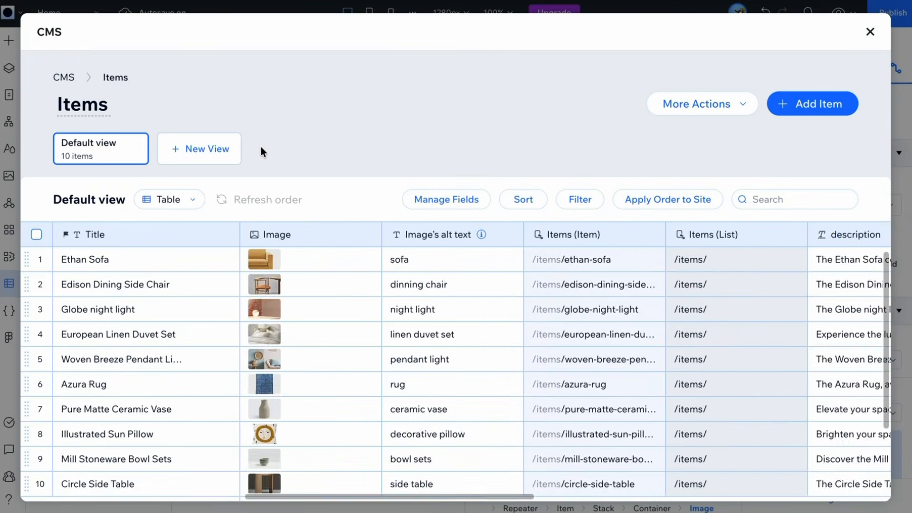
scroll(771, 216, right, 10)
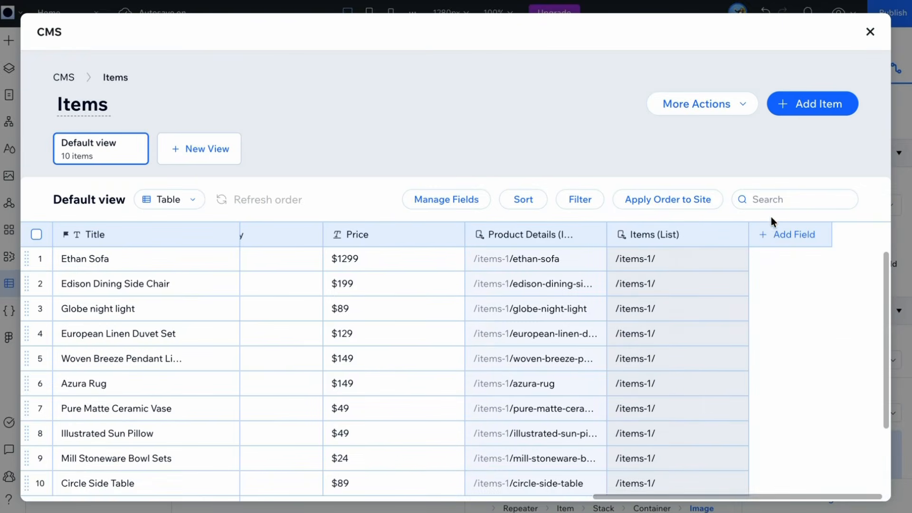
click(785, 243)
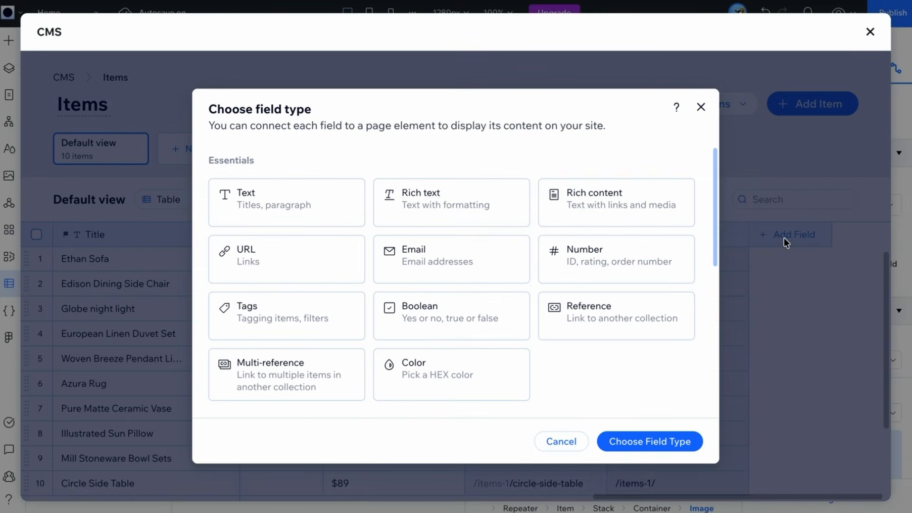
double_click(420, 316)
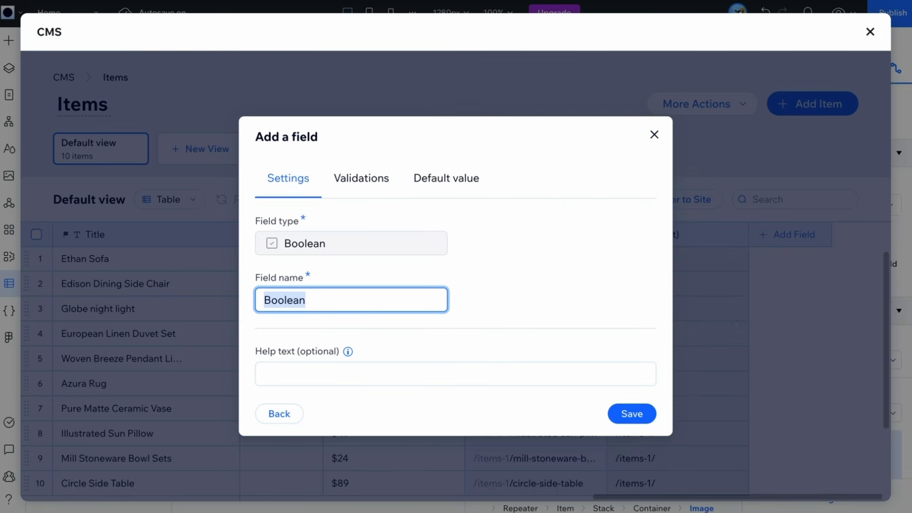
text(New)
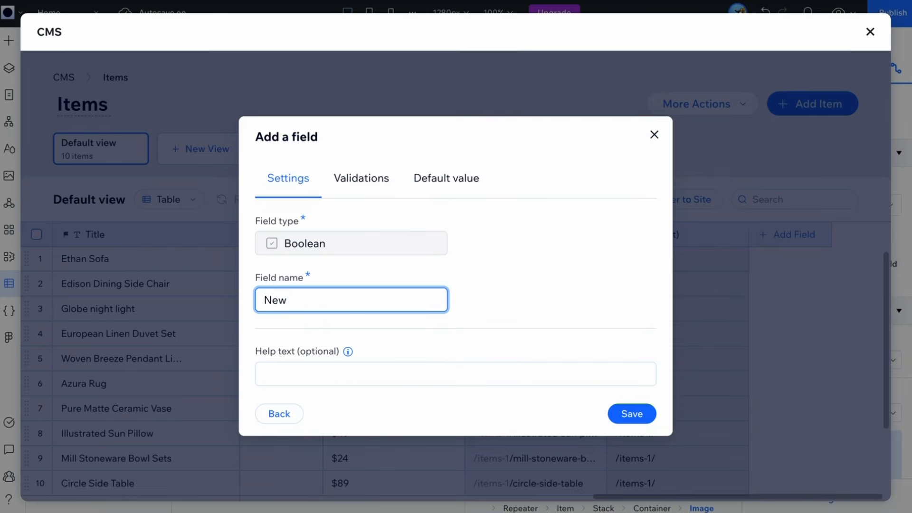
key(Return)
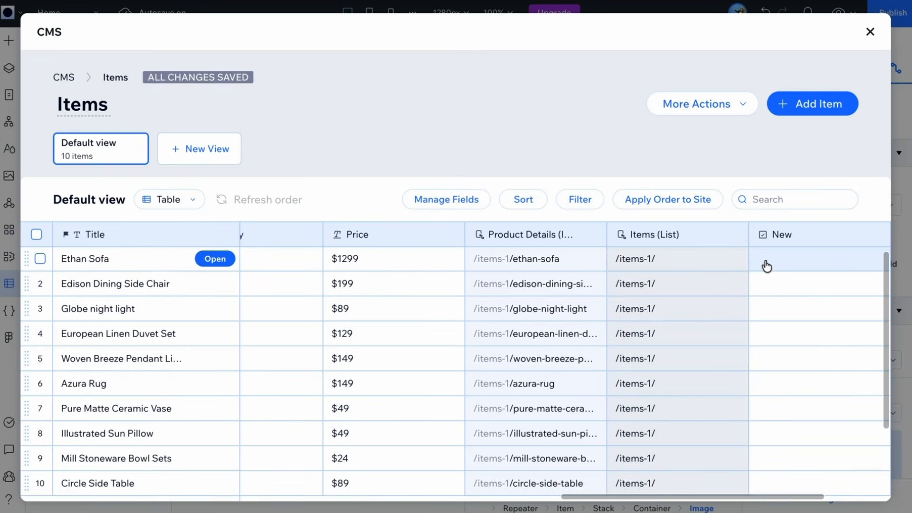
- Mark Ethan Sofa, Edison Dining Side Chair and Woven Breeze Pendant Light as New, and close the Items collection
click(766, 265)
click(762, 261)
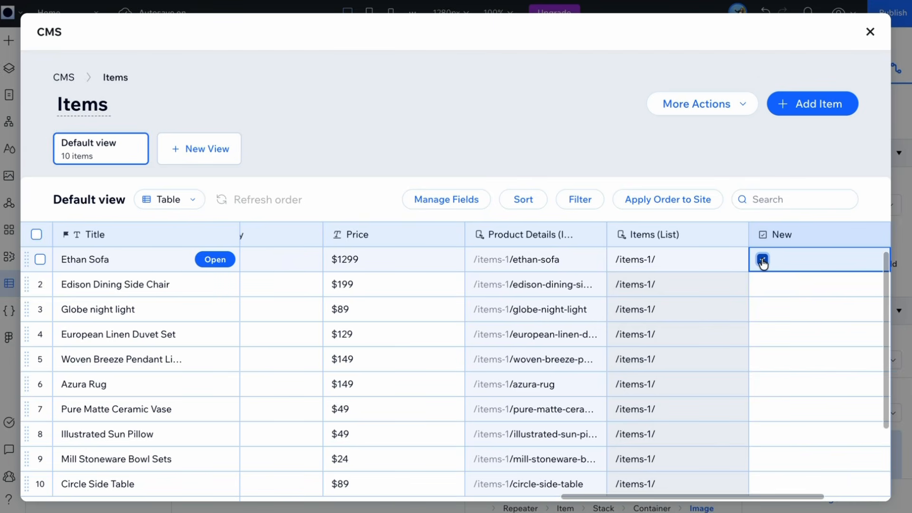
click(762, 286)
click(762, 285)
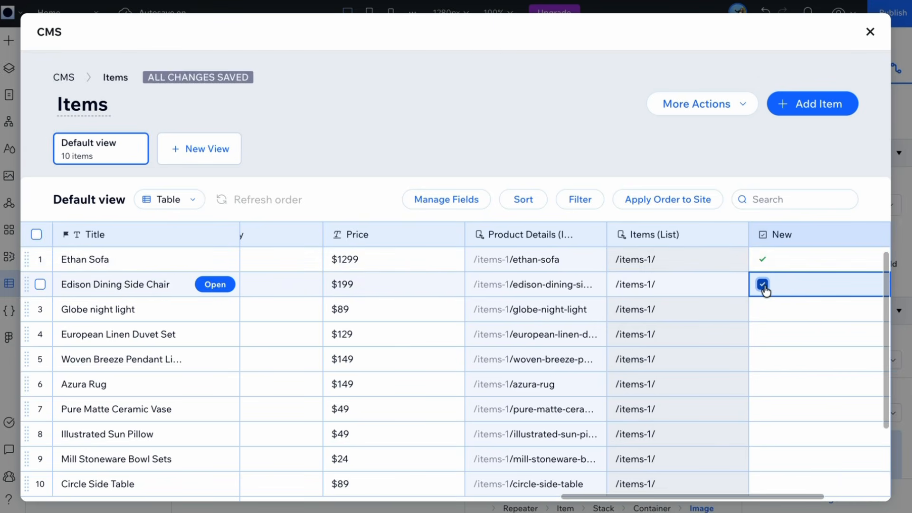
click(762, 358)
click(762, 359)
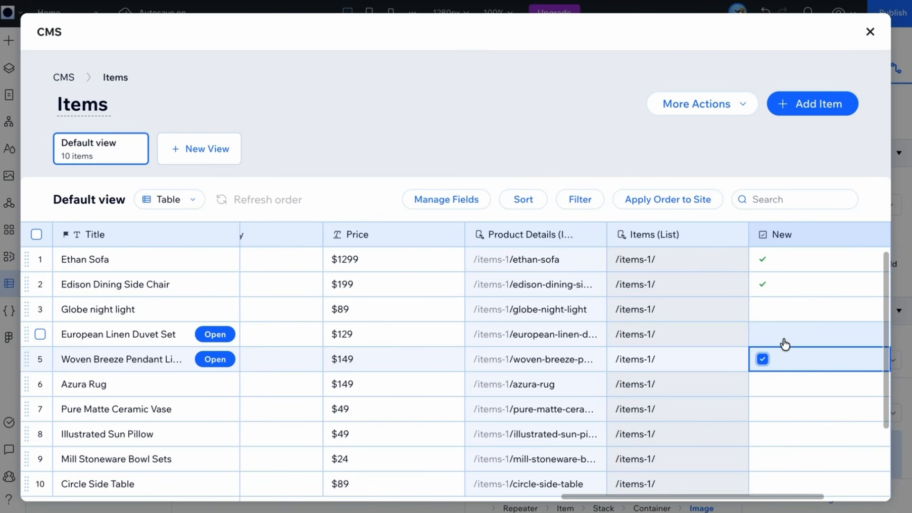
click(870, 32)
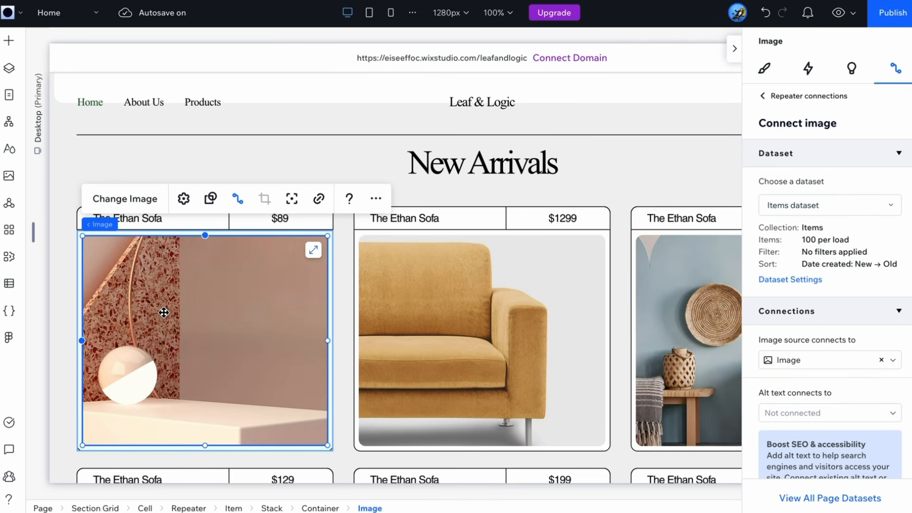
- Add a filter to the Items dataset so it only loads items where New is True, and close the dataset settings
click(788, 285)
scroll(770, 282, down, 2)
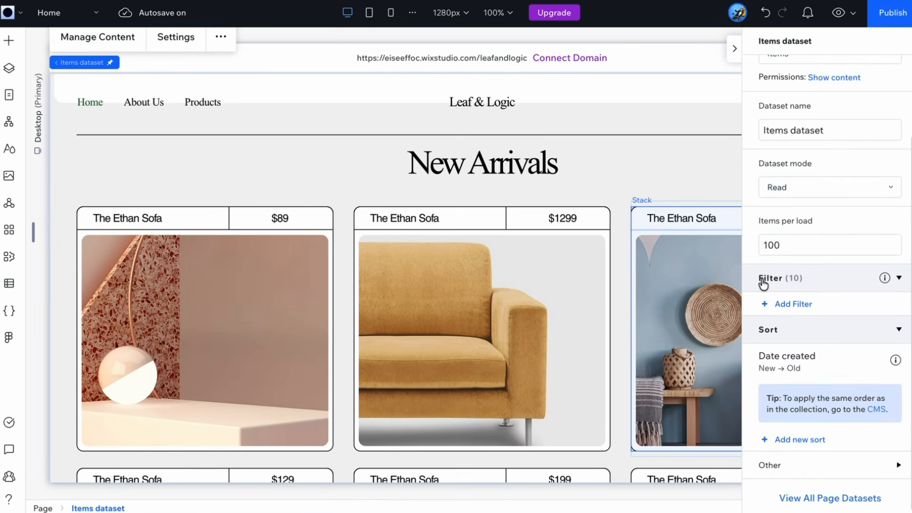
click(783, 303)
click(510, 159)
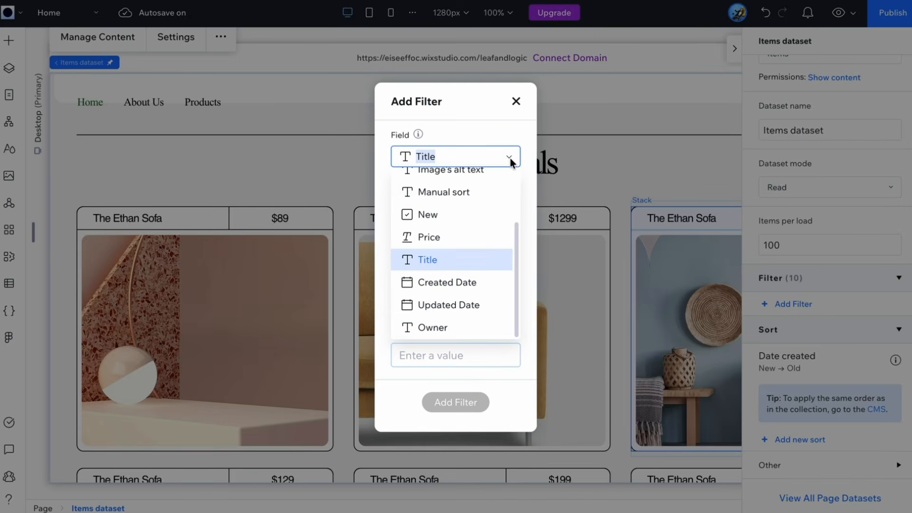
click(443, 215)
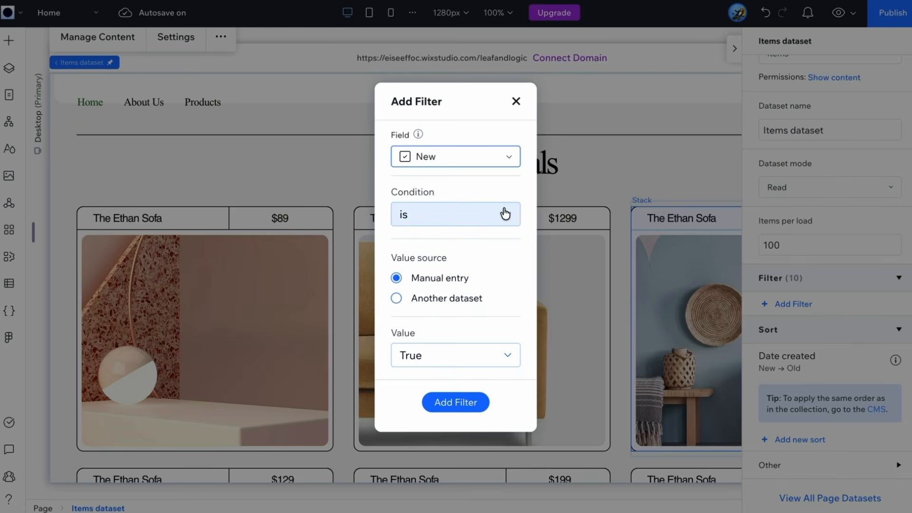
click(439, 405)
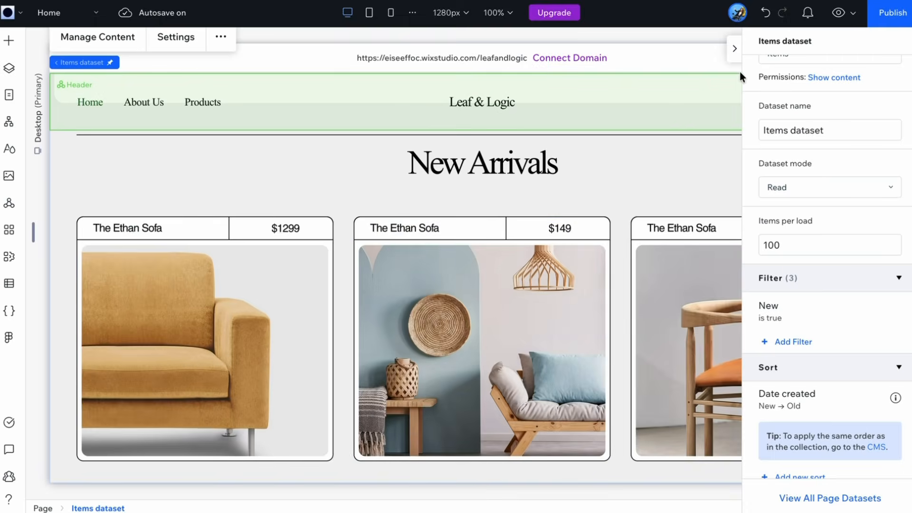
click(736, 56)
click(33, 438)
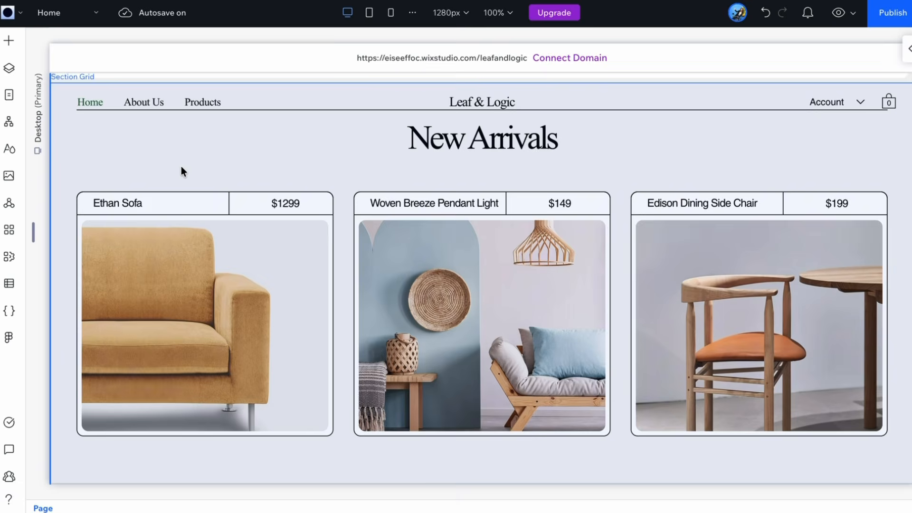
scroll(181, 166, down, 3)
scroll(181, 166, up, 2)
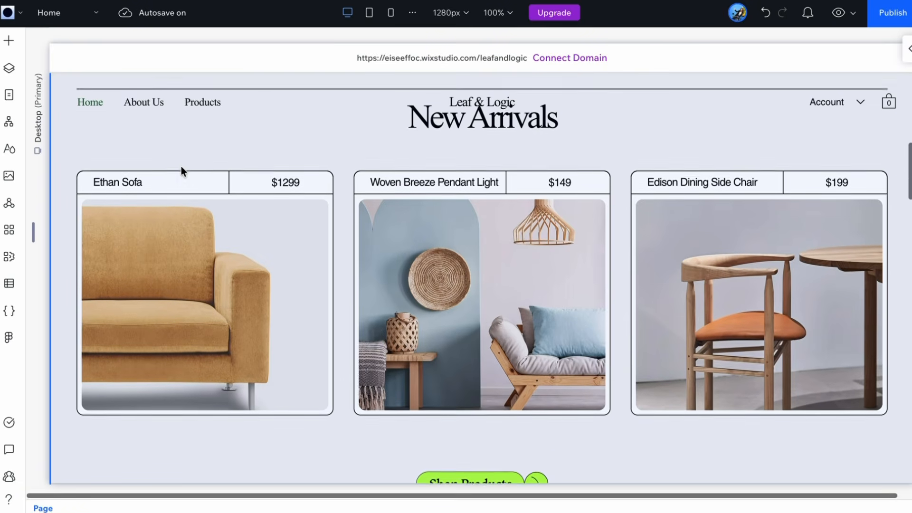
scroll(181, 166, up, 1)
scroll(181, 166, up, 1)
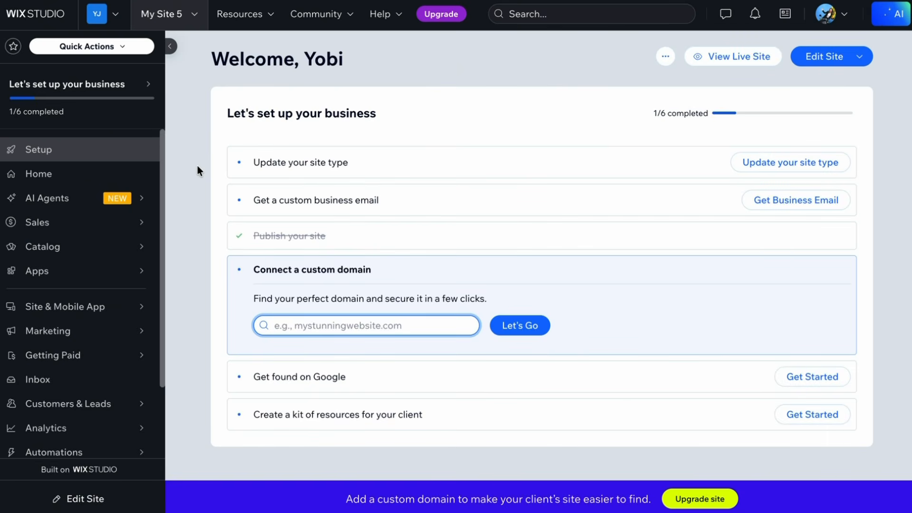
- Open the Items collection from the CMS area of the site dashboard
scroll(43, 425, down, 3)
click(41, 427)
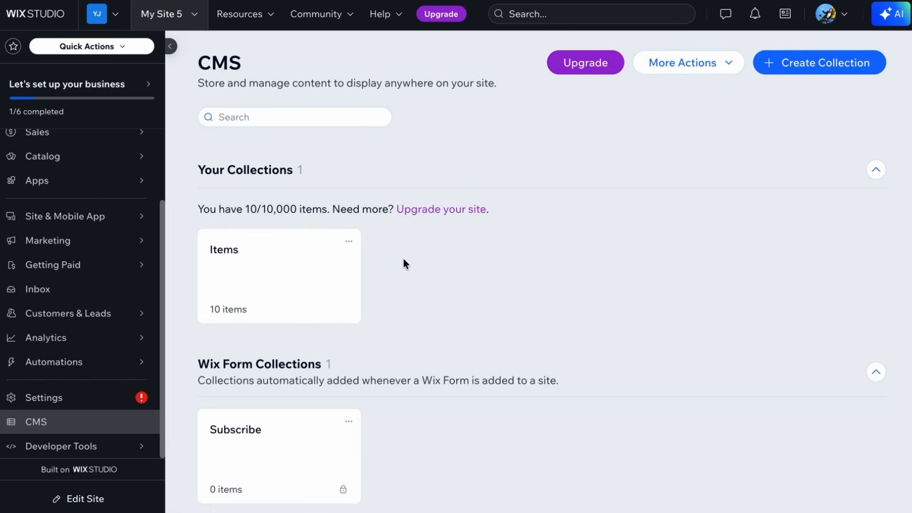
click(267, 297)
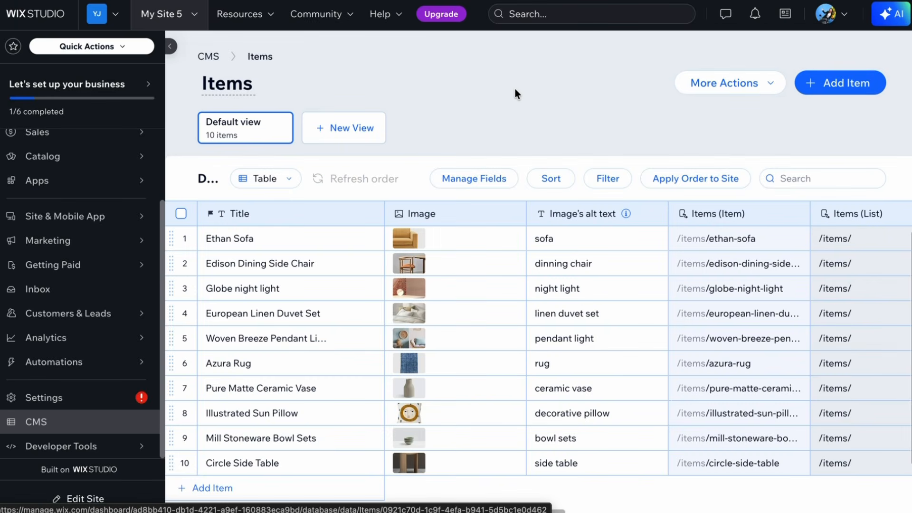